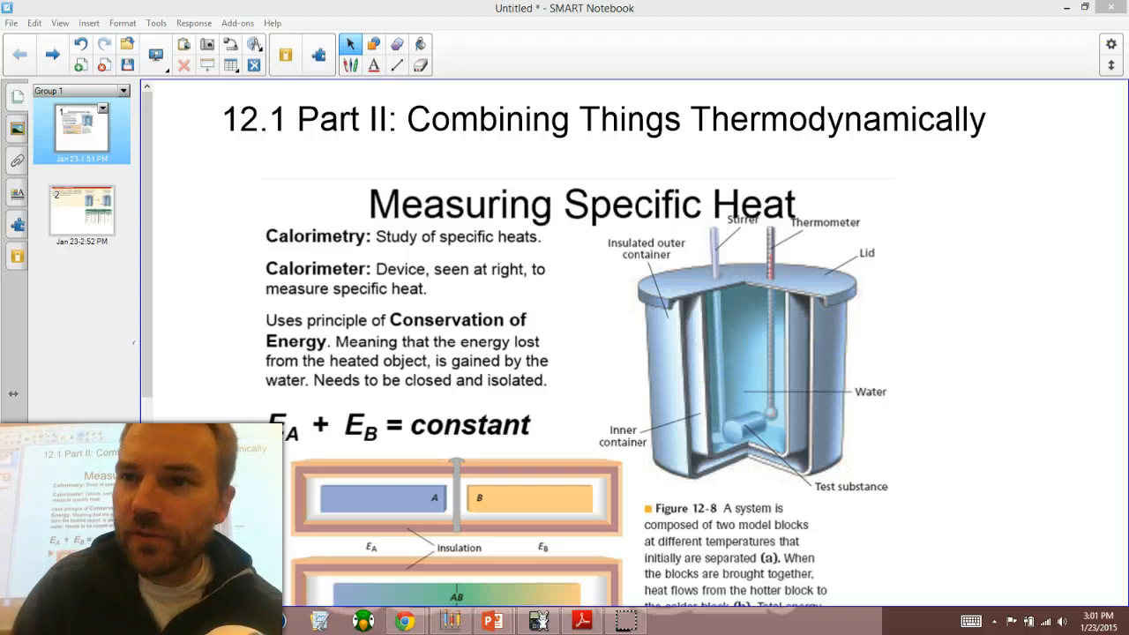
- Reveal the browser, play the infinity paper airplane video and dismiss its annotation
{"action": "left_click", "coordinate": [1070, 9]}
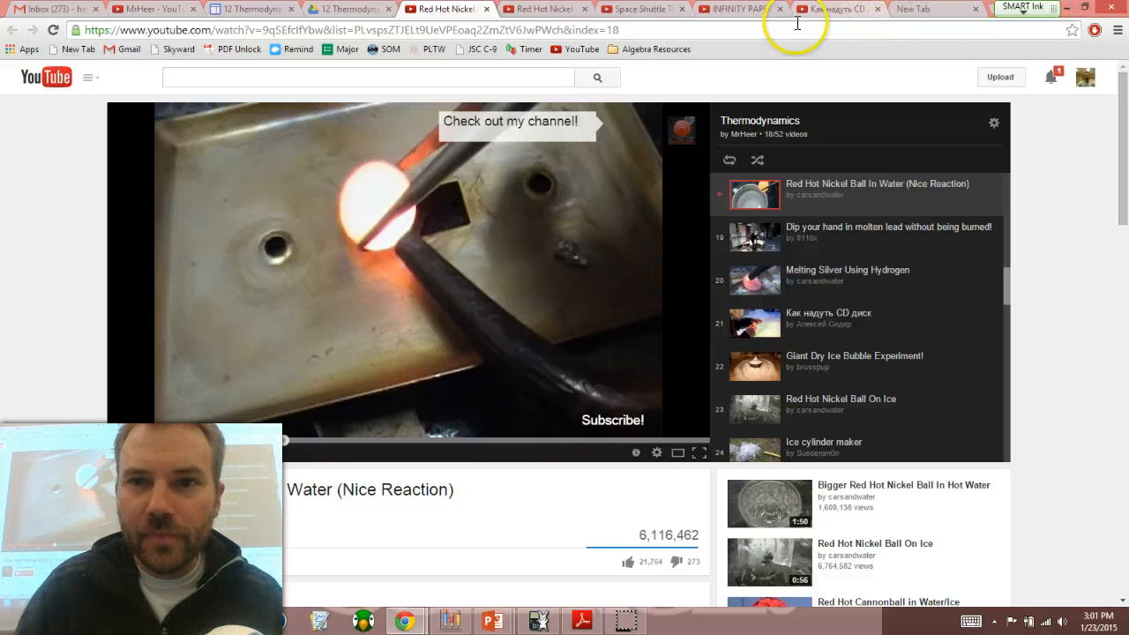
{"action": "left_click", "coordinate": [741, 8]}
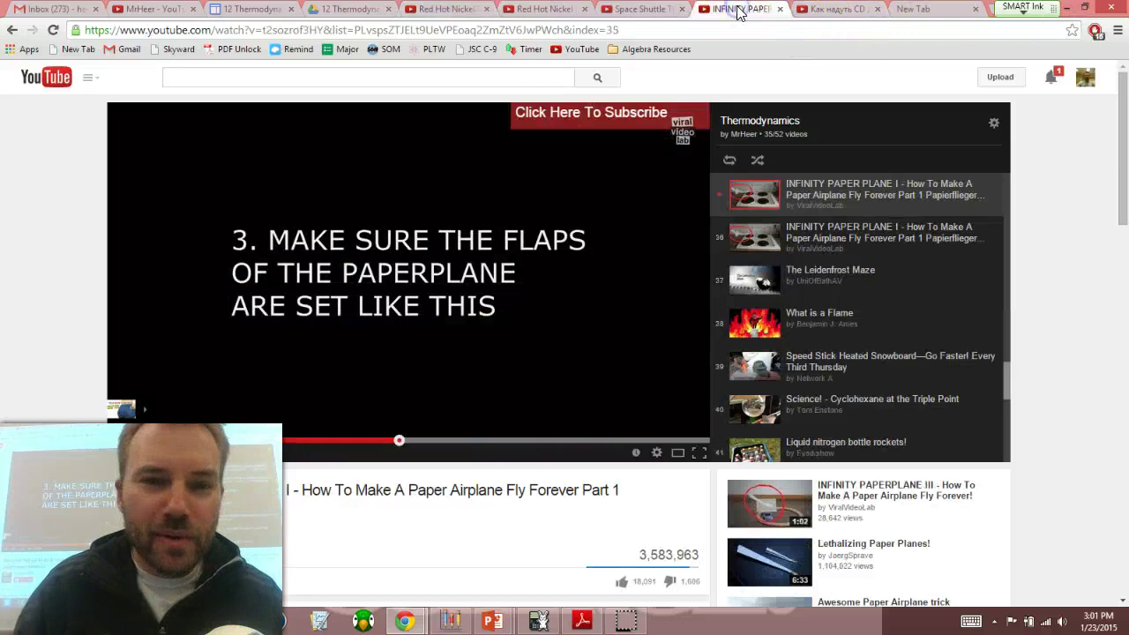
{"action": "left_click", "coordinate": [150, 461]}
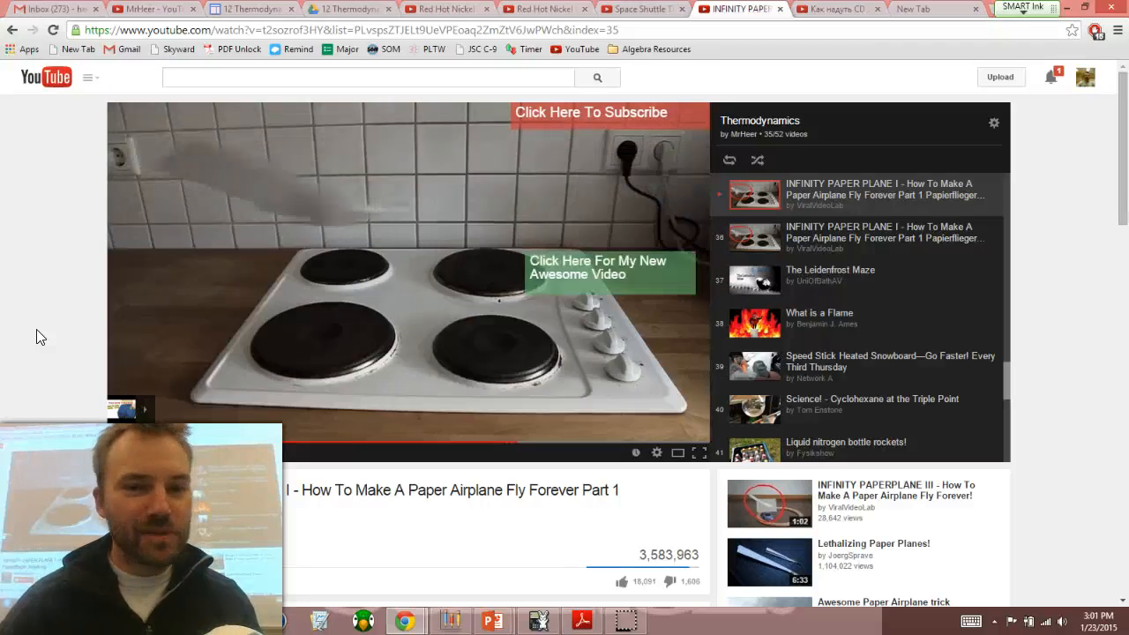
{"action": "left_click", "coordinate": [695, 255]}
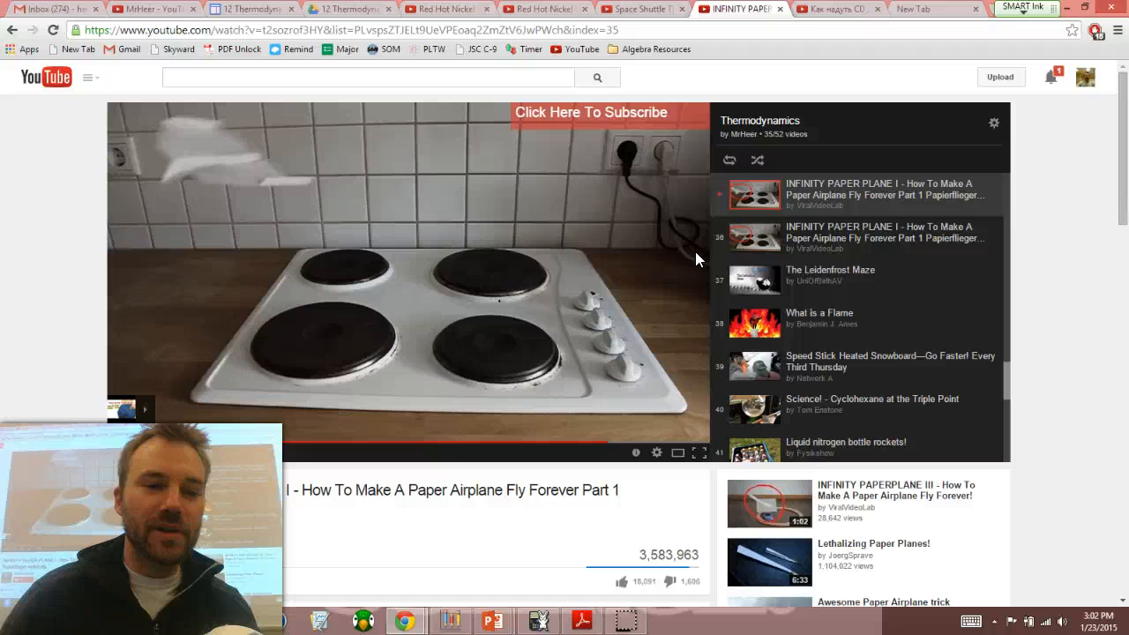
{"action": "mouse_move", "coordinate": [154, 454]}
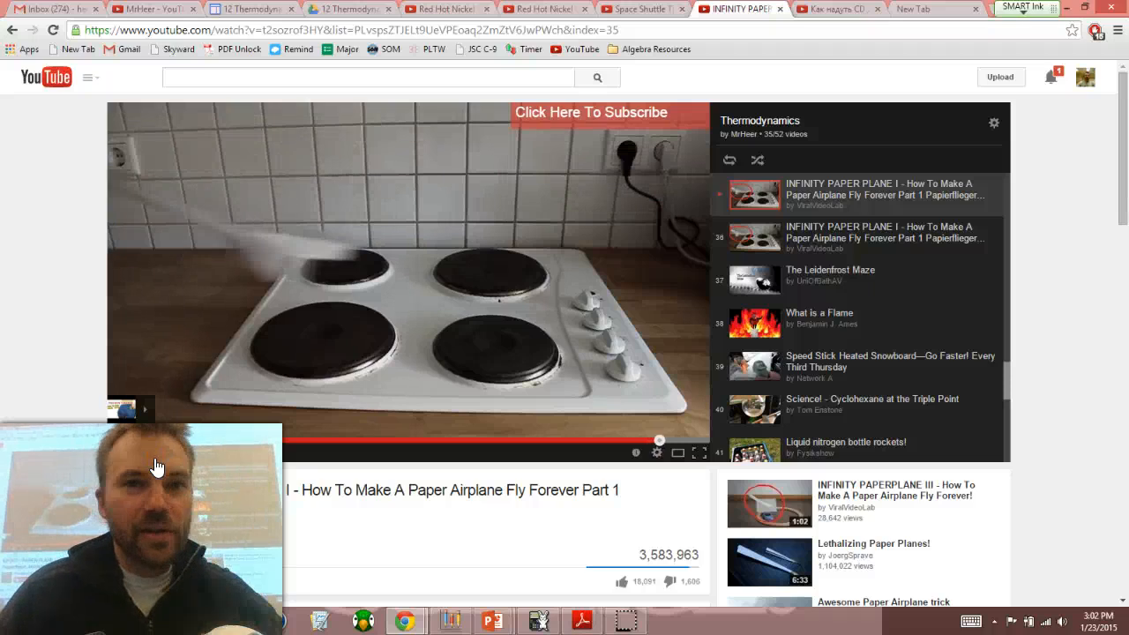
- Return to the nickel-ball-in-water clip, then play the Red Hot Nickel Ball On Ice video
{"action": "left_click", "coordinate": [456, 12]}
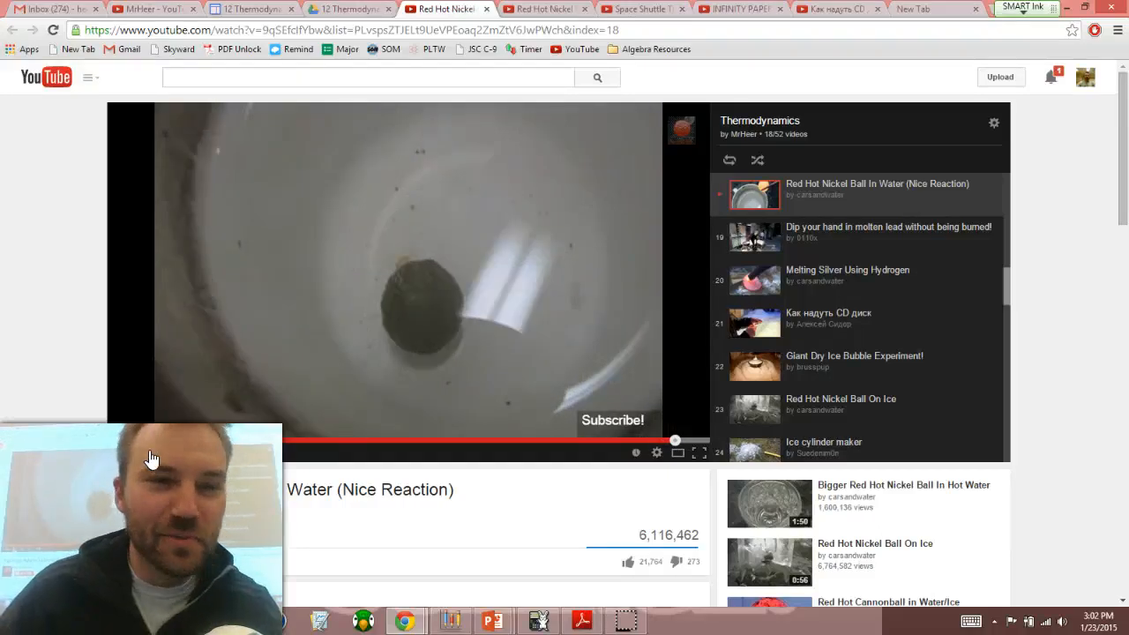
{"action": "left_click", "coordinate": [544, 9]}
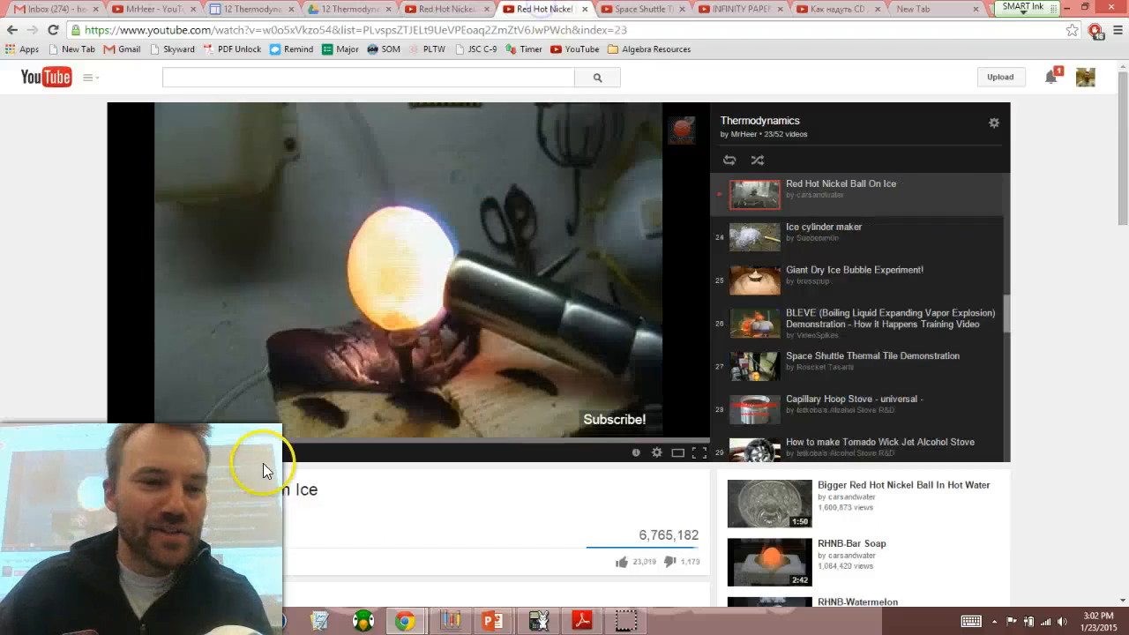
{"action": "left_click", "coordinate": [154, 453]}
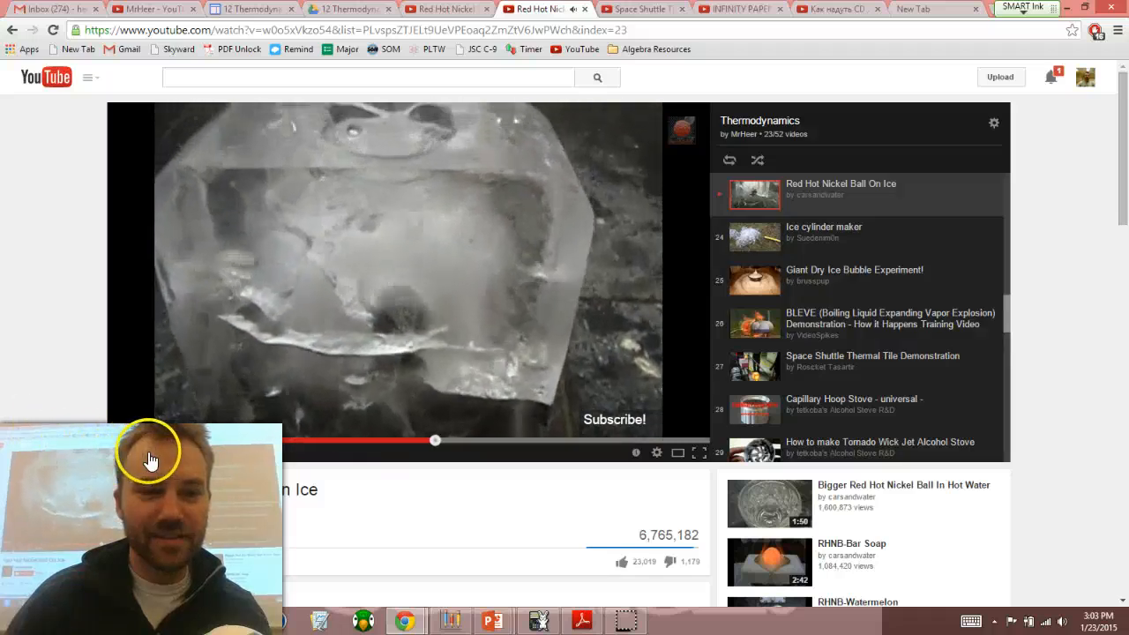
{"action": "left_click", "coordinate": [150, 459]}
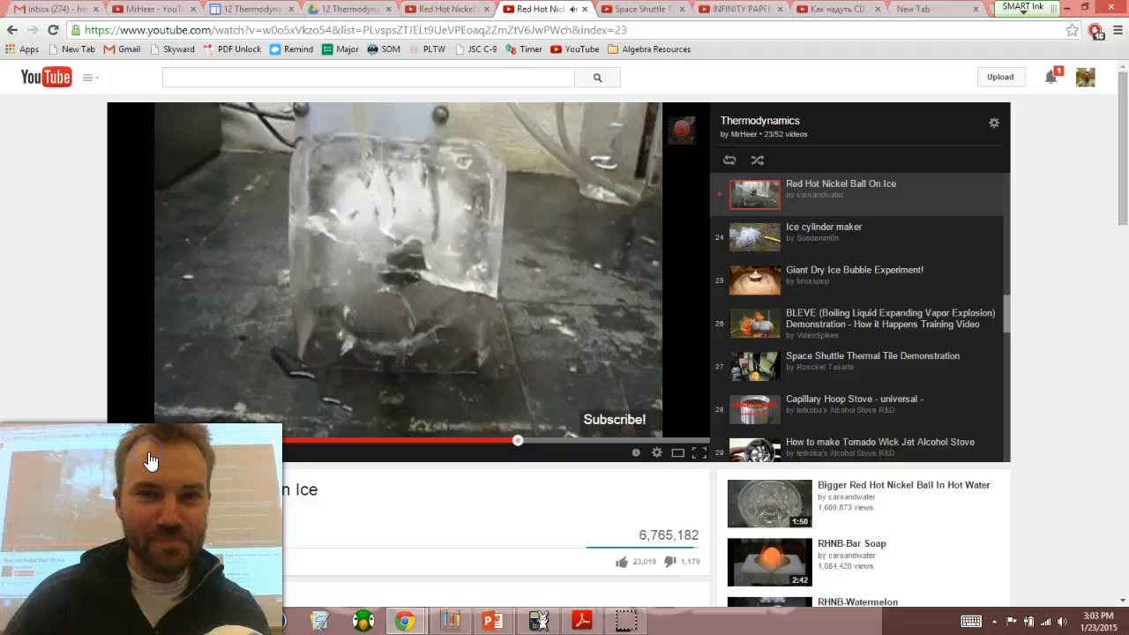
- Watch the Space Shuttle Thermal Tile Demonstration video in full screen
{"action": "left_click", "coordinate": [640, 9]}
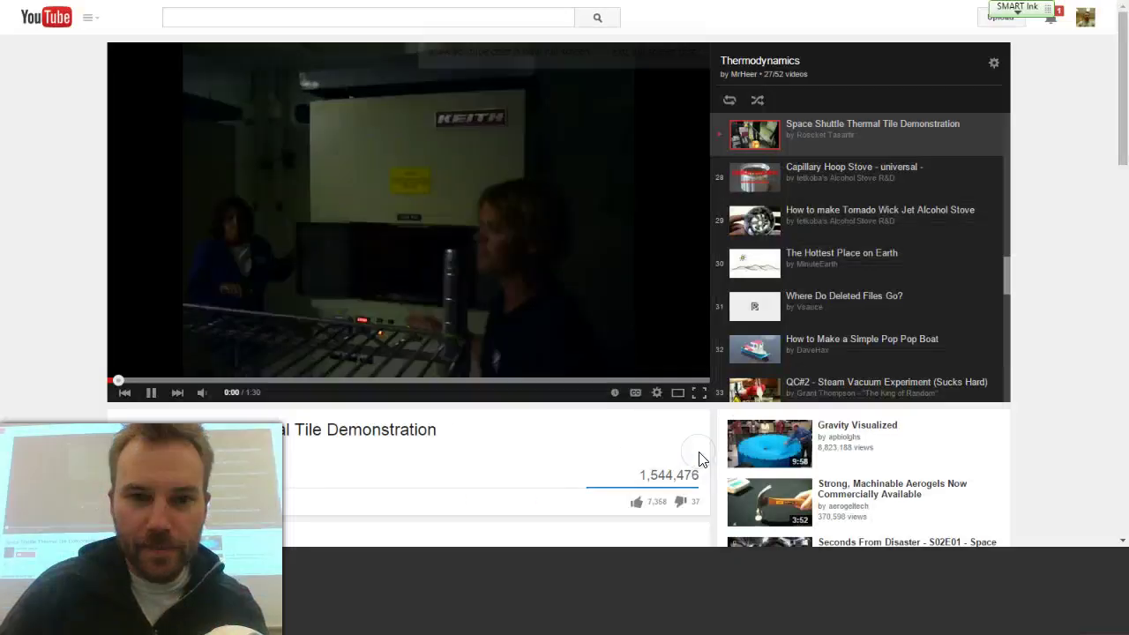
{"action": "left_click", "coordinate": [700, 393]}
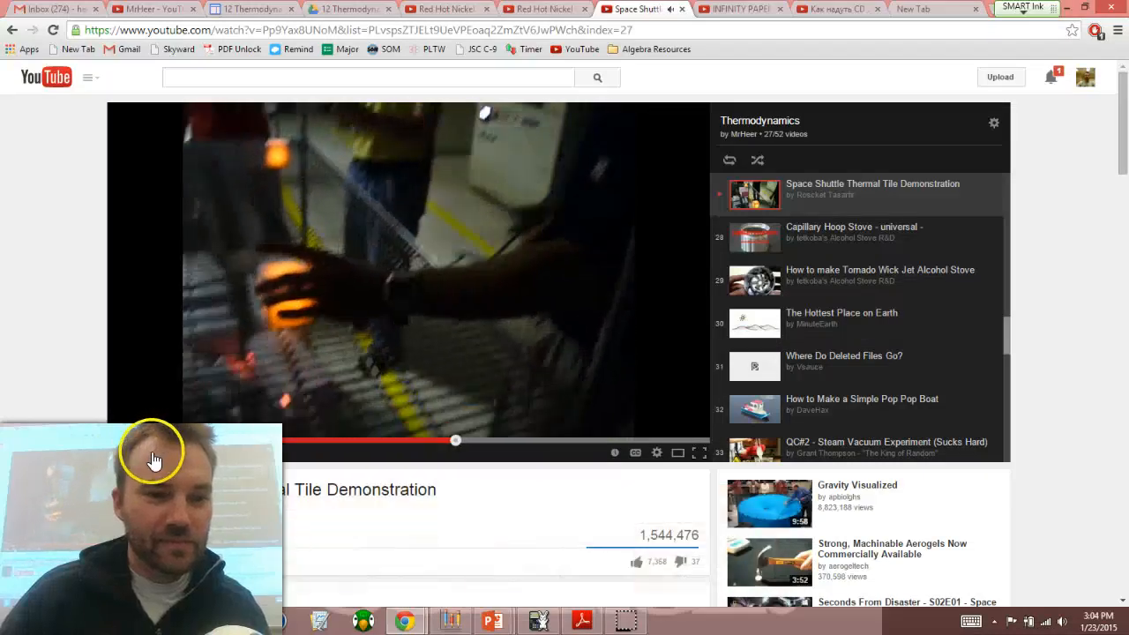
- Minimize Chrome and bring the Measuring Specific Heat slide back to the front
{"action": "left_click", "coordinate": [1067, 8]}
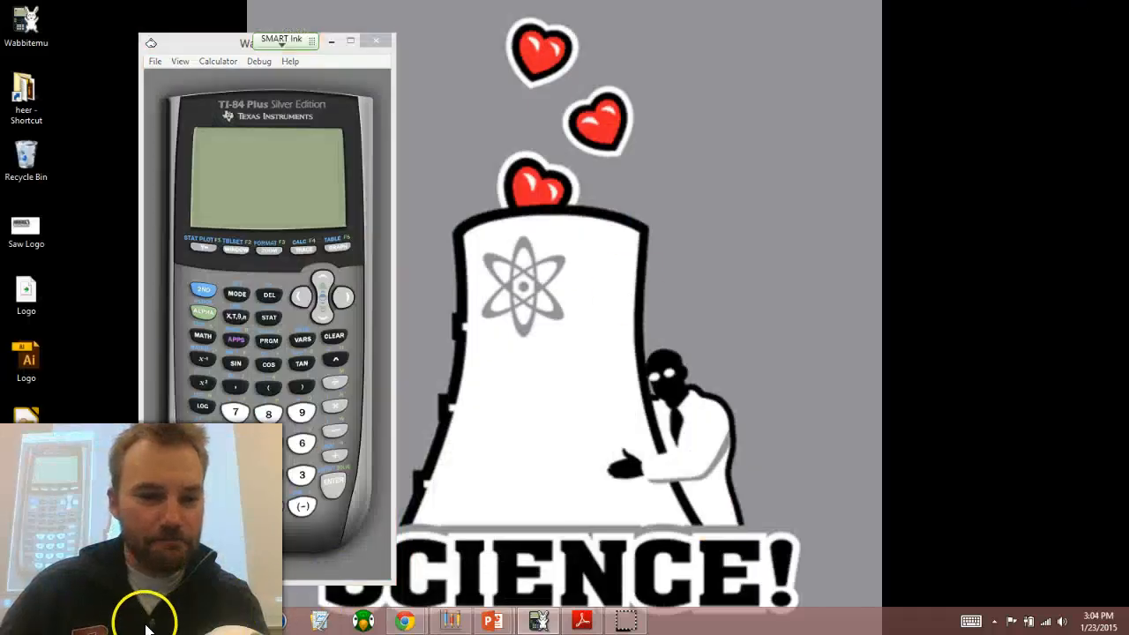
{"action": "left_click", "coordinate": [203, 622]}
{"action": "left_click_drag", "start_coordinate": [147, 181], "coordinate": [144, 206]}
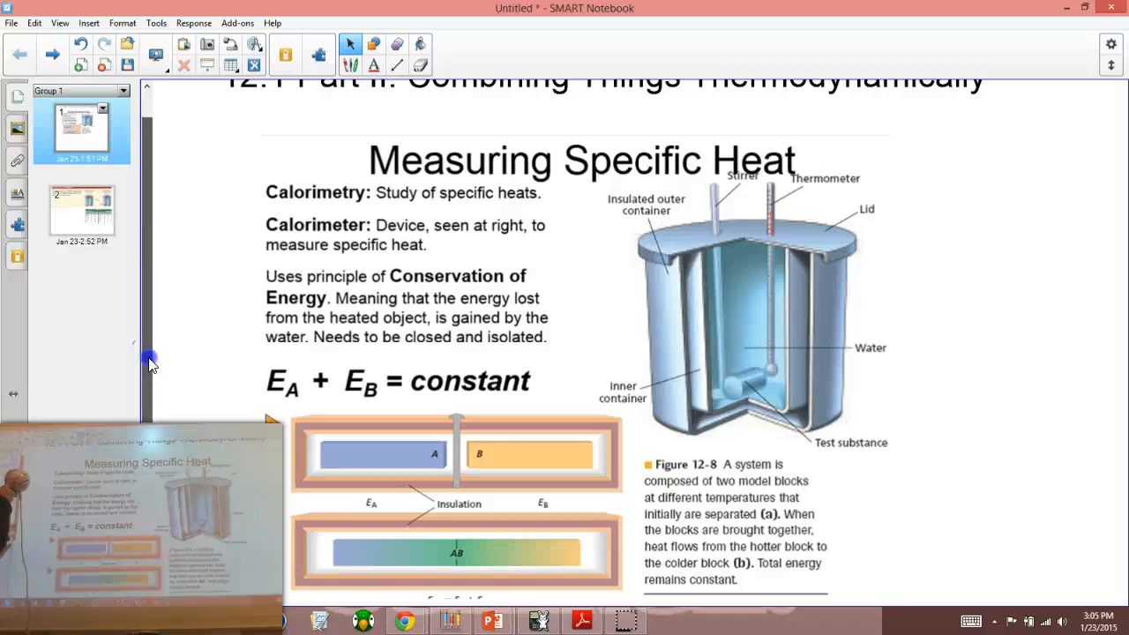
{"action": "left_click_drag", "start_coordinate": [145, 205], "coordinate": [138, 551]}
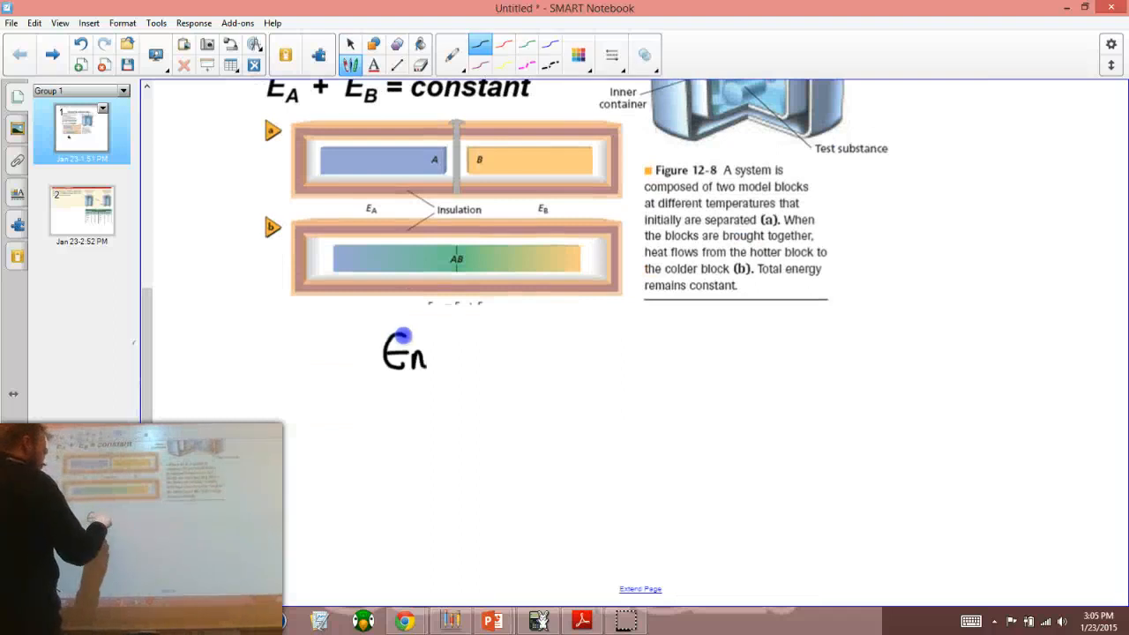
- Finish handwriting the word Energy below the block diagram
{"action": "left_click_drag", "start_coordinate": [492, 363], "coordinate": [505, 393]}
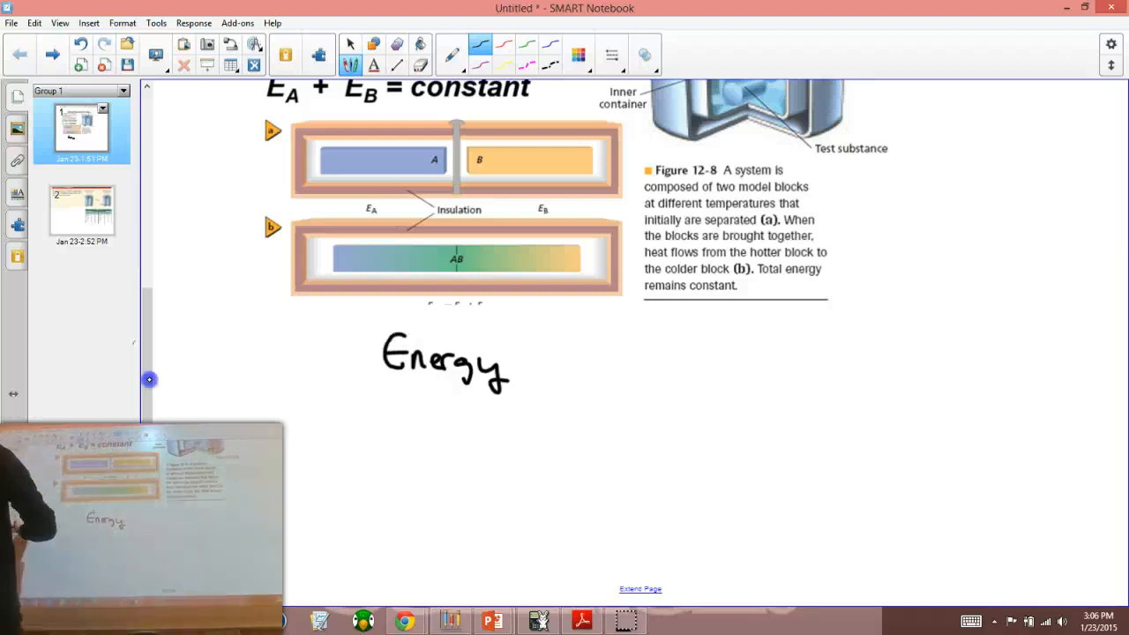
{"action": "scroll", "coordinate": [565, 265], "scroll_direction": "up", "scroll_amount": 3}
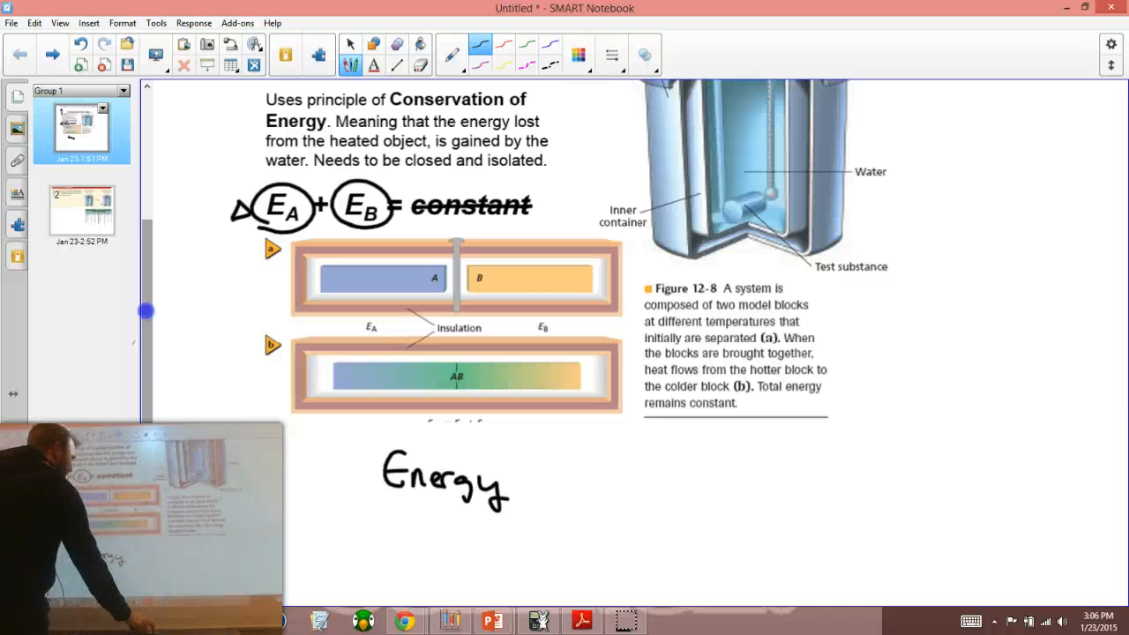
- Rewrite the equation as ΔEA + ΔEB = 0 with constant struck out, then go to the calorimeter page
{"action": "key", "text": "ctrl+z"}
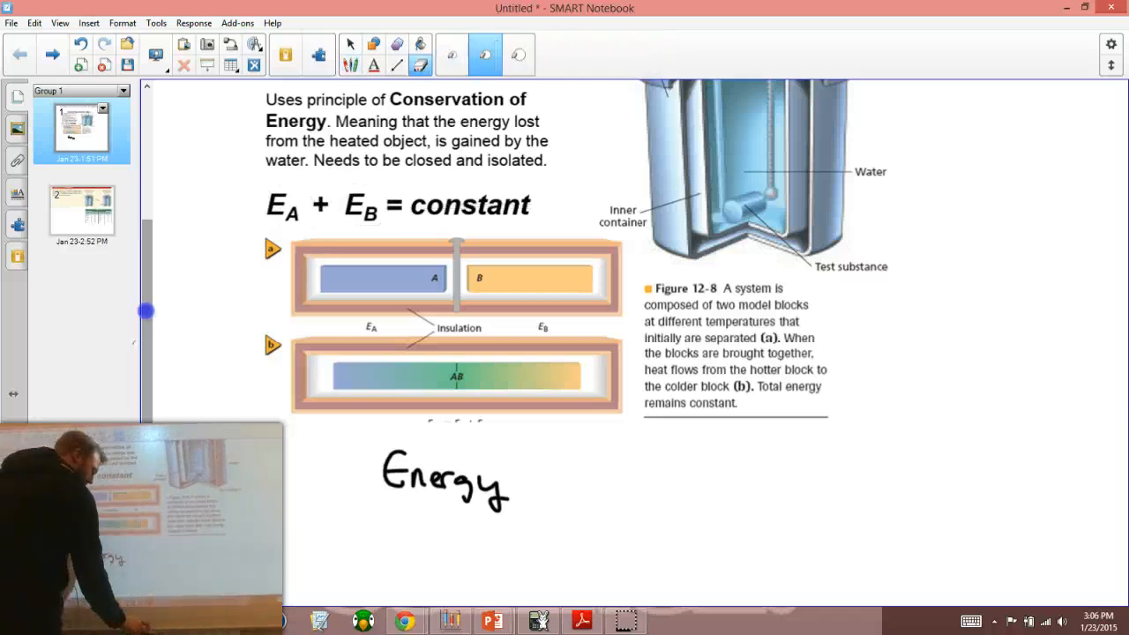
{"action": "left_click_drag", "start_coordinate": [251, 204], "coordinate": [250, 208]}
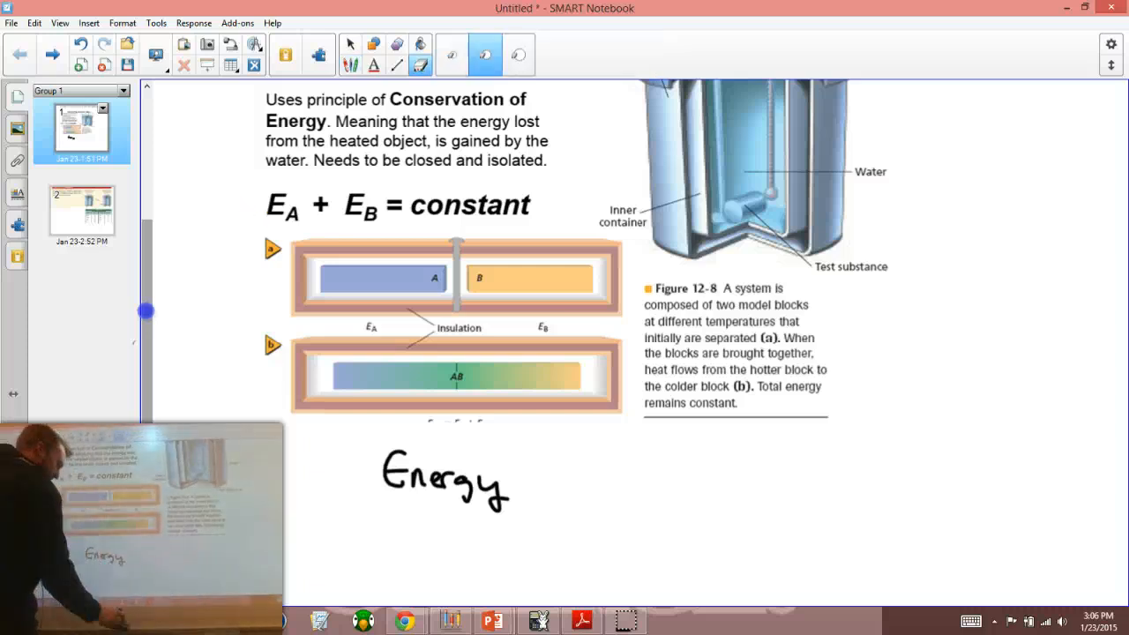
{"action": "key", "text": "ctrl+2"}
{"action": "left_click_drag", "start_coordinate": [239, 214], "coordinate": [257, 215]}
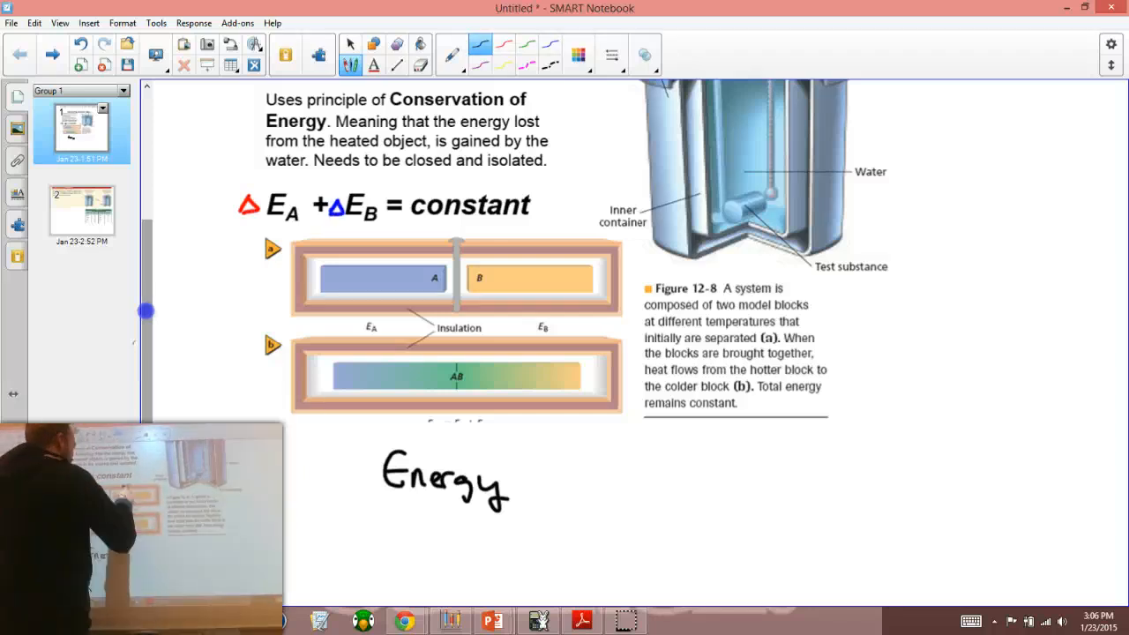
{"action": "left_click_drag", "start_coordinate": [415, 205], "coordinate": [530, 205]}
{"action": "left_click_drag", "start_coordinate": [450, 181], "coordinate": [477, 186]}
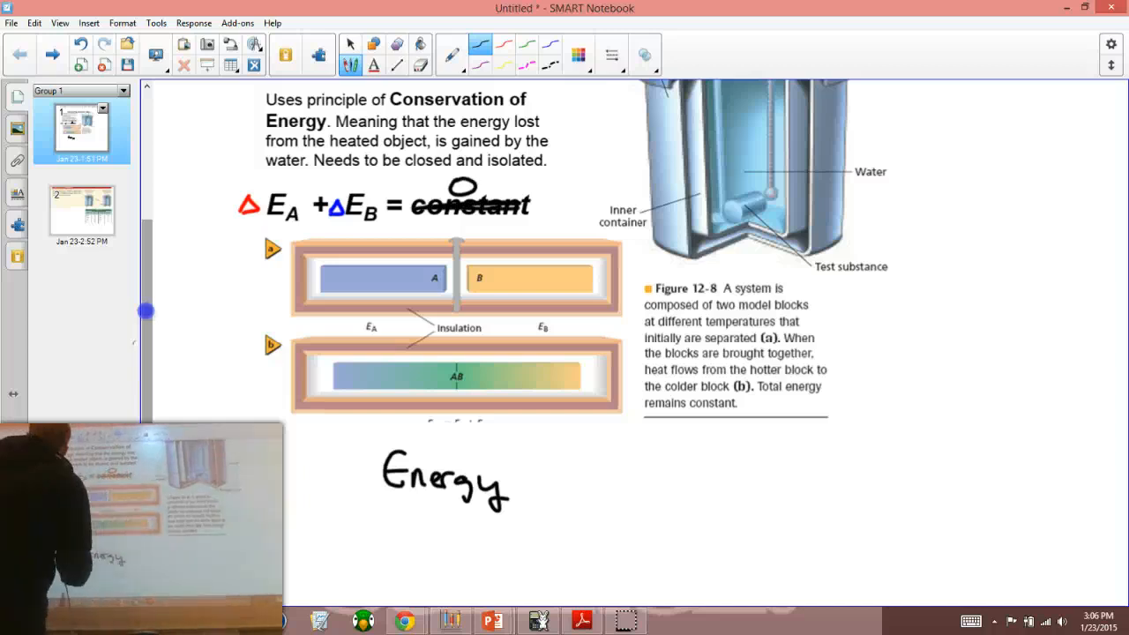
{"action": "key", "text": "Page_Down"}
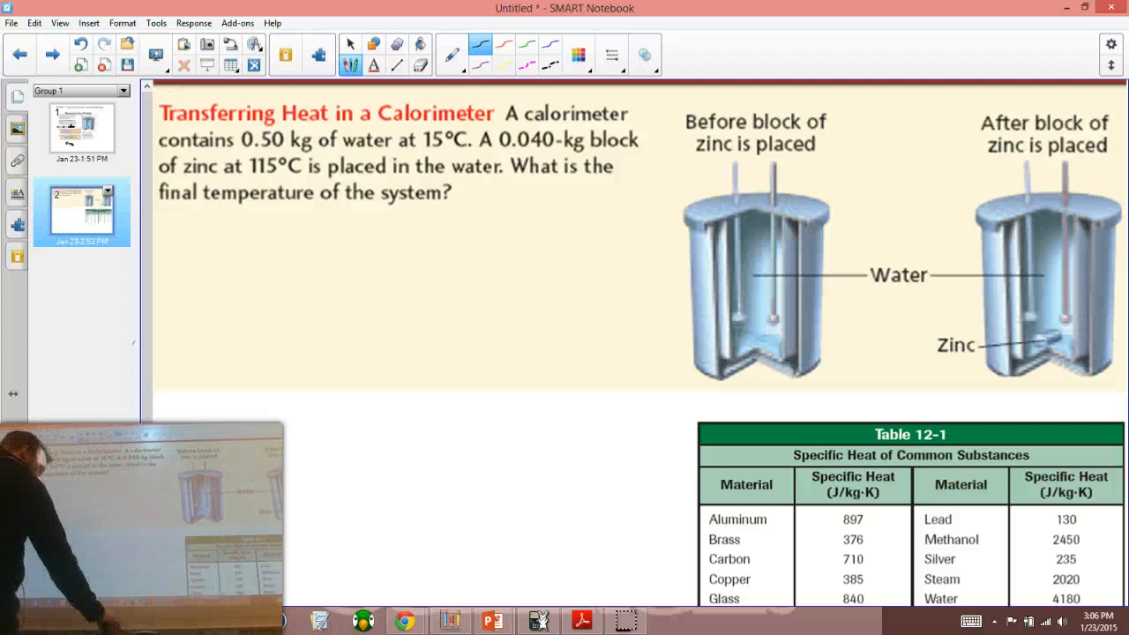
- Handwrite ΔQ + ΔQ = 0 and ΔQ_H2O = −ΔQ_Zn beneath the problem text
{"action": "left_click_drag", "start_coordinate": [239, 268], "coordinate": [247, 249]}
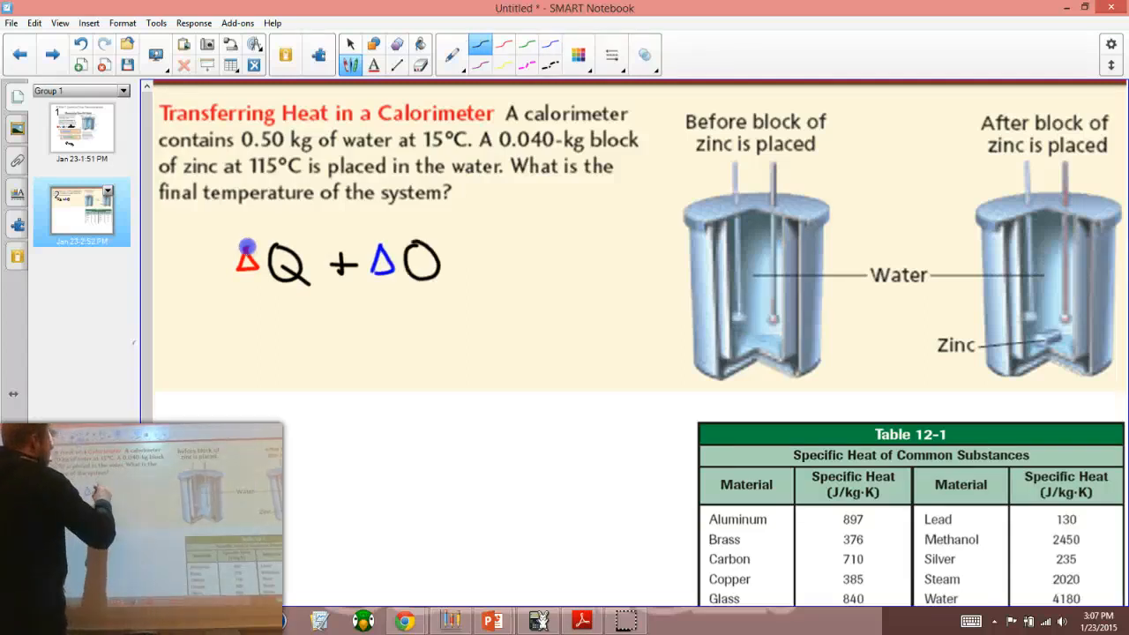
{"action": "left_click_drag", "start_coordinate": [468, 269], "coordinate": [531, 246]}
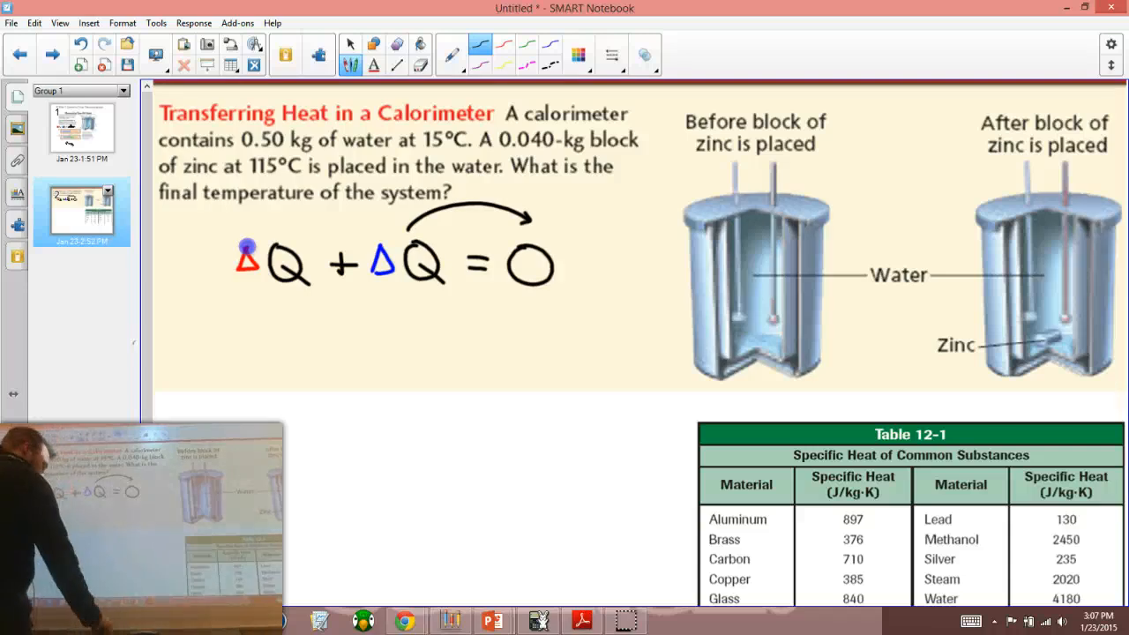
{"action": "left_click_drag", "start_coordinate": [310, 303], "coordinate": [305, 328]}
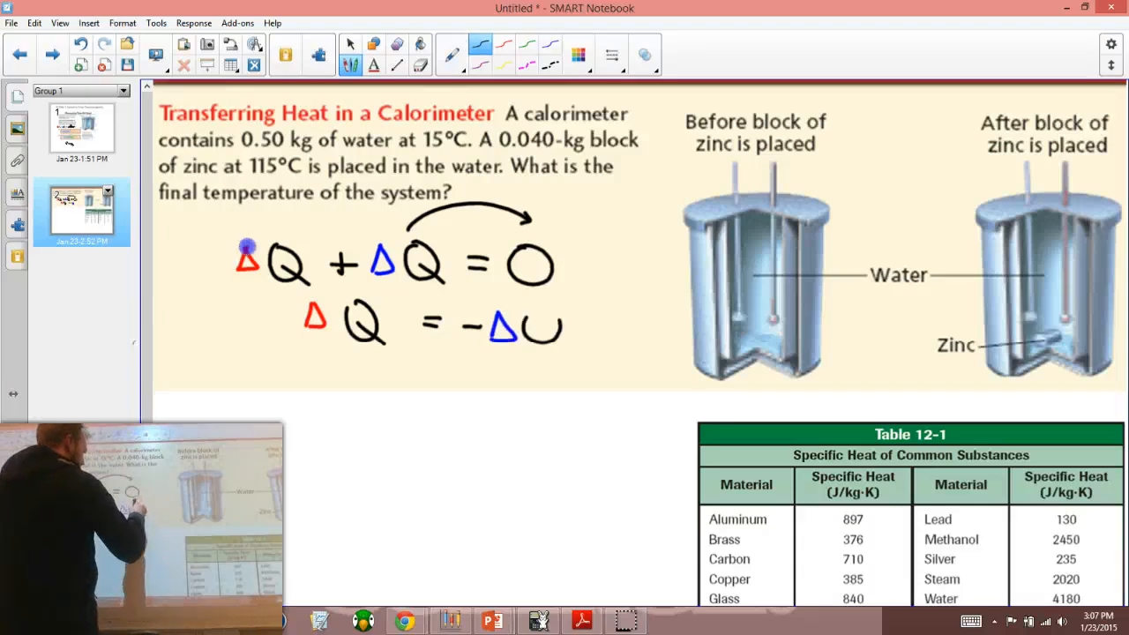
{"action": "left_click_drag", "start_coordinate": [556, 333], "coordinate": [572, 346]}
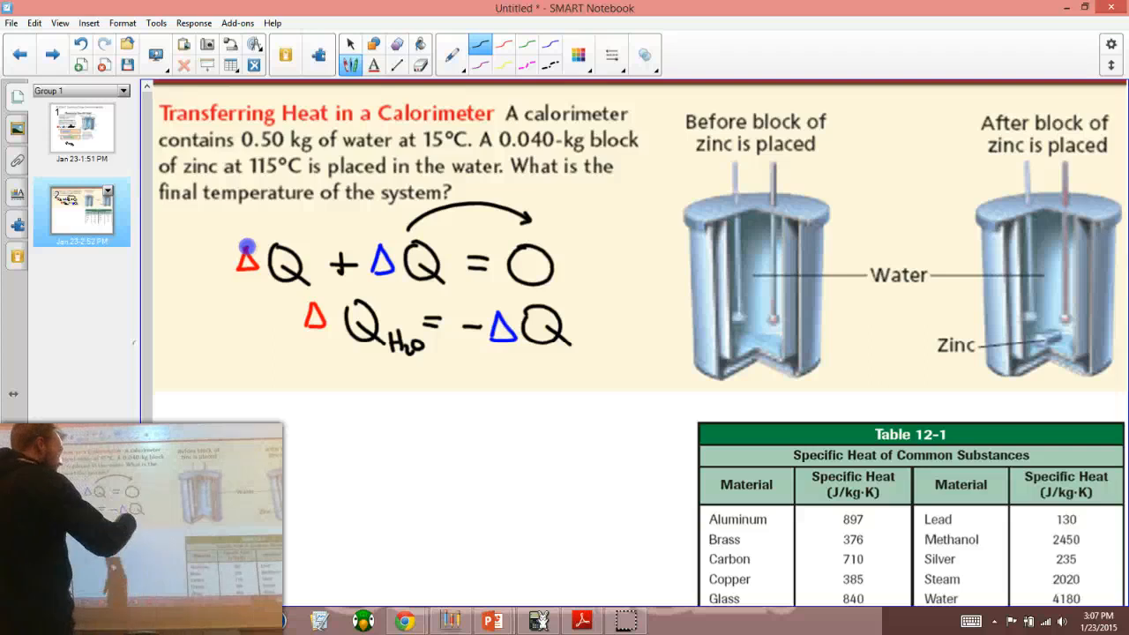
{"action": "left_click_drag", "start_coordinate": [572, 327], "coordinate": [610, 349]}
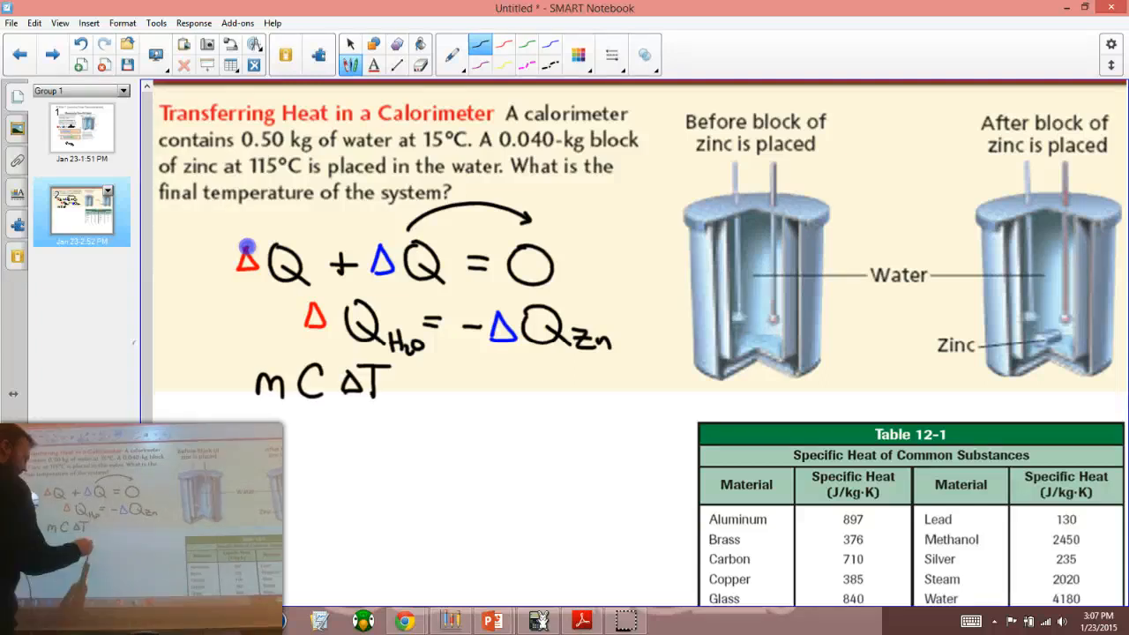
- Write mCΔT_H2O = −mCΔT_Zn and underline 'final temperature' in the question
{"action": "mouse_move", "coordinate": [407, 397]}
{"action": "left_mouse_down"}
{"action": "mouse_move", "coordinate": [427, 410]}
{"action": "mouse_move", "coordinate": [455, 392]}
{"action": "left_mouse_up"}
{"action": "mouse_move", "coordinate": [439, 402]}
{"action": "left_mouse_down"}
{"action": "mouse_move", "coordinate": [487, 391]}
{"action": "mouse_move", "coordinate": [582, 401]}
{"action": "mouse_move", "coordinate": [599, 378]}
{"action": "left_mouse_up"}
{"action": "left_click_drag", "start_coordinate": [593, 379], "coordinate": [649, 413]}
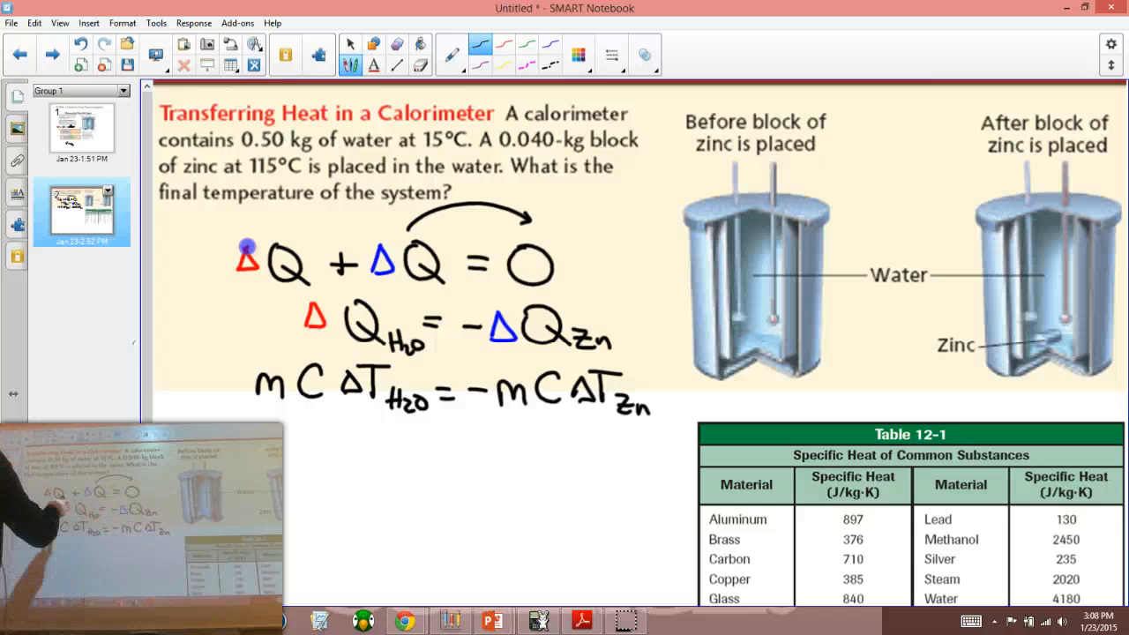
{"action": "left_click_drag", "start_coordinate": [157, 205], "coordinate": [299, 202]}
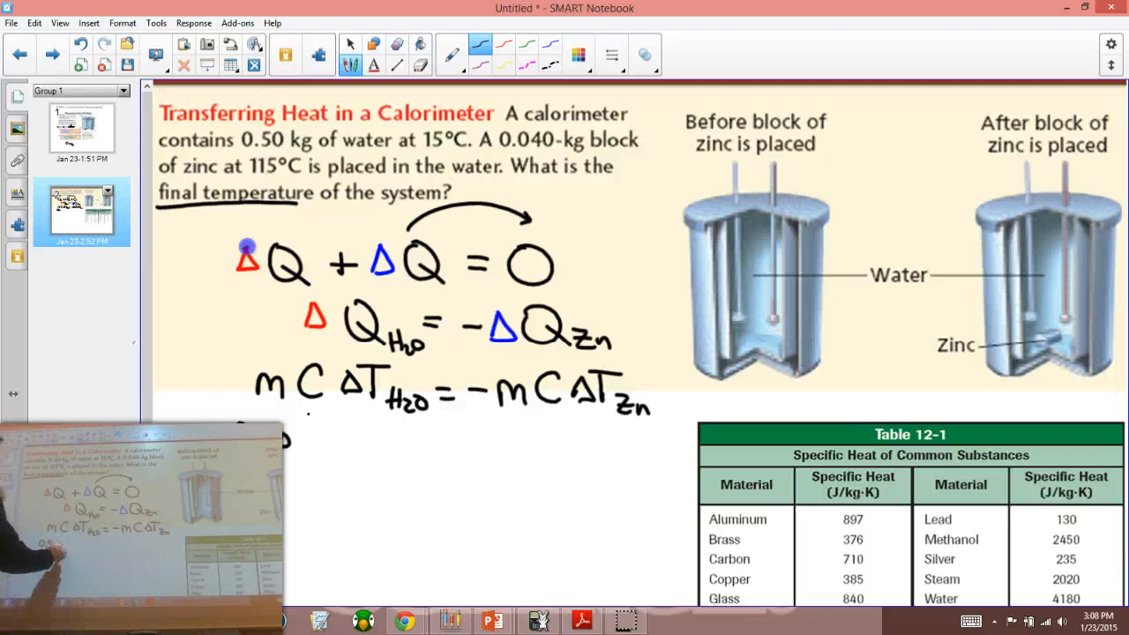
{"action": "scroll", "coordinate": [247, 247], "scroll_direction": "down", "scroll_amount": 3}
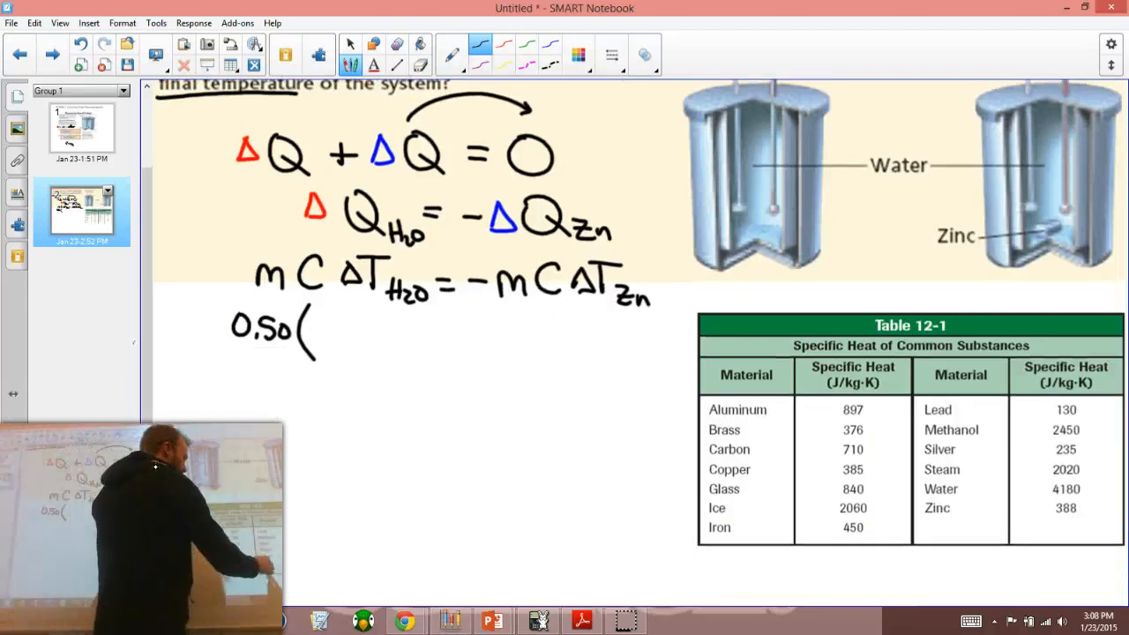
- Underline Water 4180 in Table 12-1 and write the water side 0.50(4180)(Tf−15) =
{"action": "left_click_drag", "start_coordinate": [922, 501], "coordinate": [956, 500]}
{"action": "left_click_drag", "start_coordinate": [1041, 499], "coordinate": [1081, 494]}
{"action": "left_click_drag", "start_coordinate": [924, 511], "coordinate": [953, 514]}
{"action": "left_click_drag", "start_coordinate": [1042, 513], "coordinate": [1078, 511]}
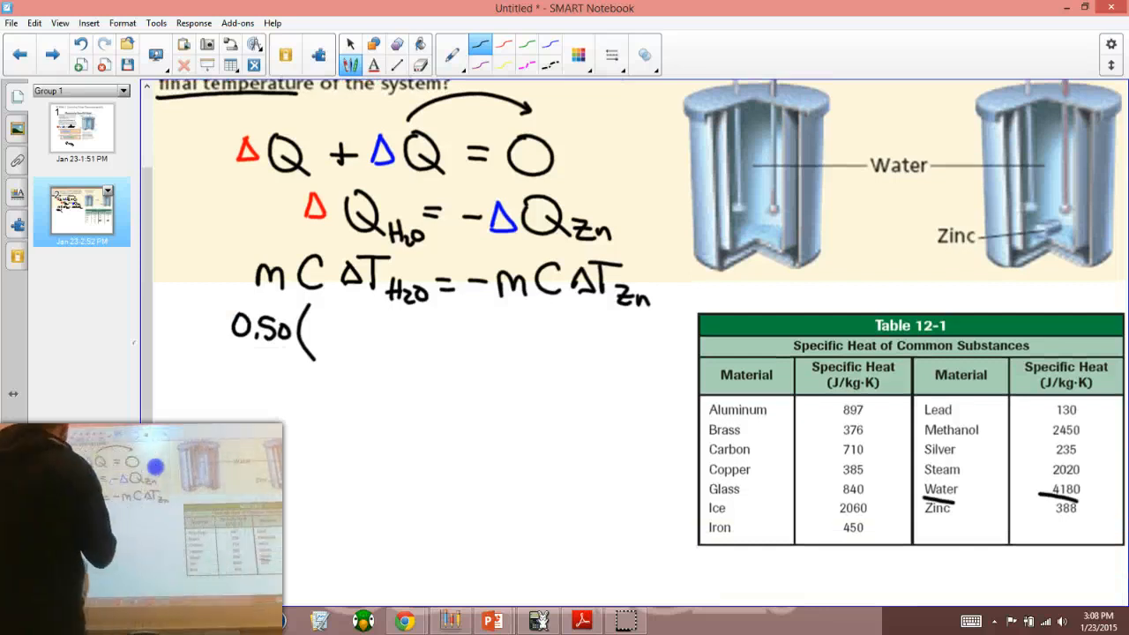
{"action": "mouse_move", "coordinate": [313, 319]}
{"action": "left_mouse_down"}
{"action": "mouse_move", "coordinate": [328, 346]}
{"action": "mouse_move", "coordinate": [337, 335]}
{"action": "mouse_move", "coordinate": [404, 360]}
{"action": "mouse_move", "coordinate": [424, 351]}
{"action": "left_mouse_up"}
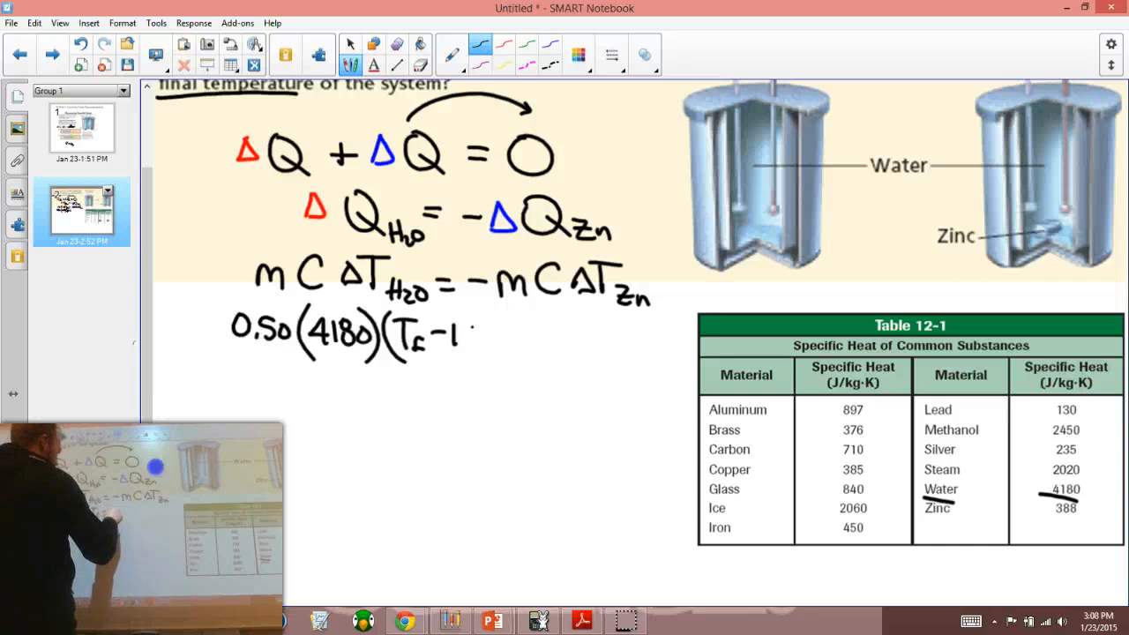
{"action": "left_click_drag", "start_coordinate": [495, 328], "coordinate": [510, 329]}
{"action": "left_click_drag", "start_coordinate": [496, 339], "coordinate": [510, 338]}
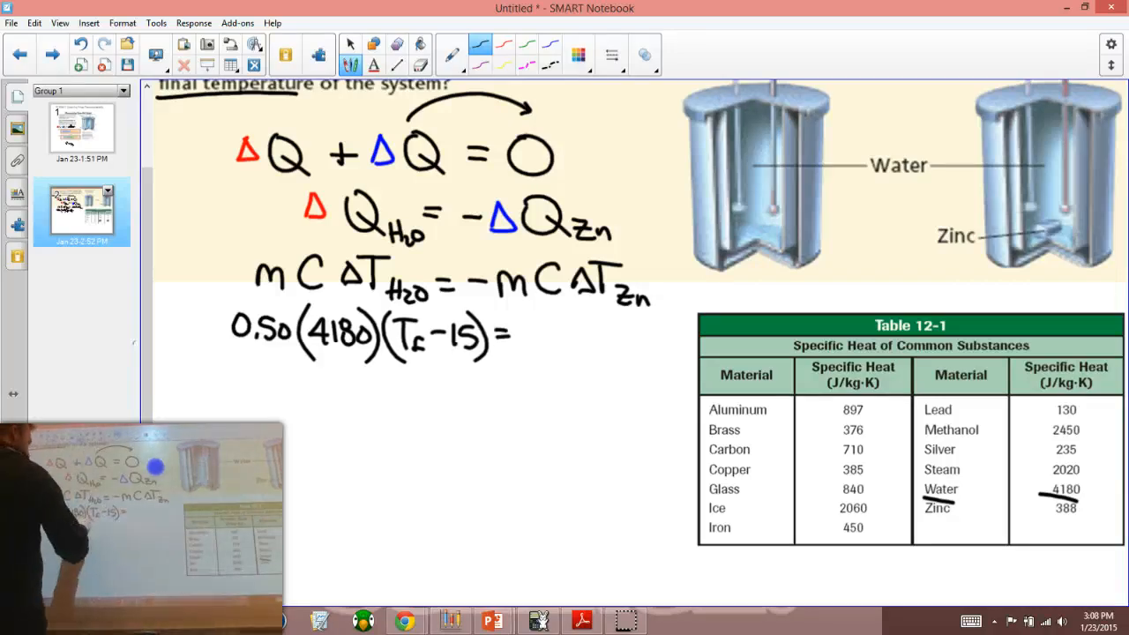
{"action": "left_click_drag", "start_coordinate": [371, 335], "coordinate": [313, 339]}
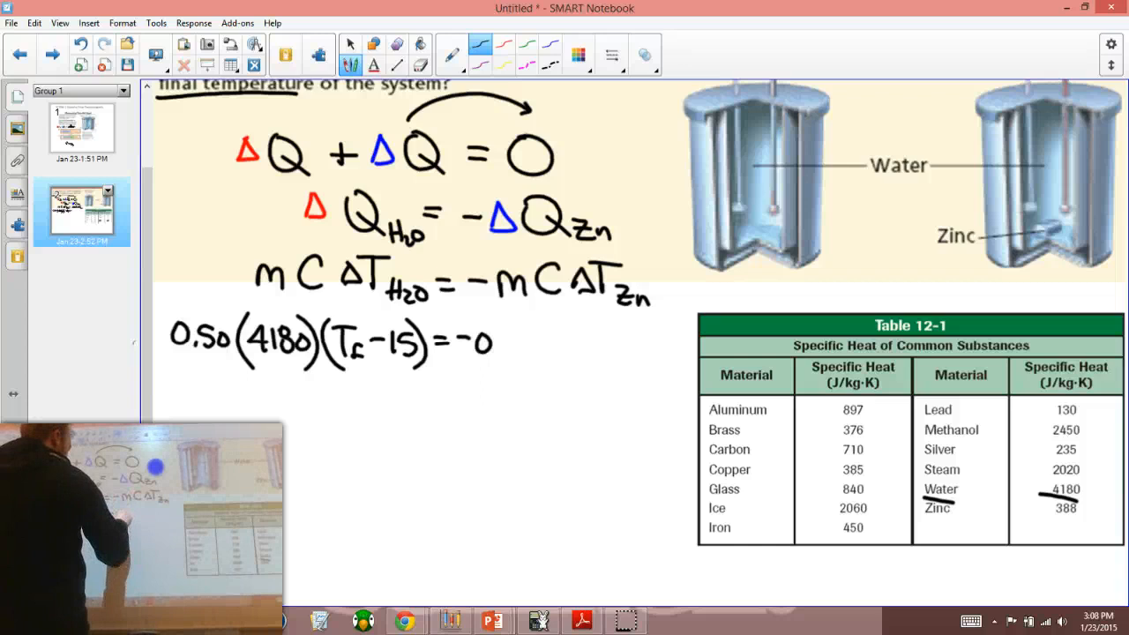
- Underline Zinc 388 and write the zinc side −0.040(388)(Tf−115), then circle the water-side Tf in green
{"action": "mouse_move", "coordinate": [544, 336]}
{"action": "left_mouse_down"}
{"action": "mouse_move", "coordinate": [544, 356]}
{"action": "mouse_move", "coordinate": [569, 373]}
{"action": "left_mouse_up"}
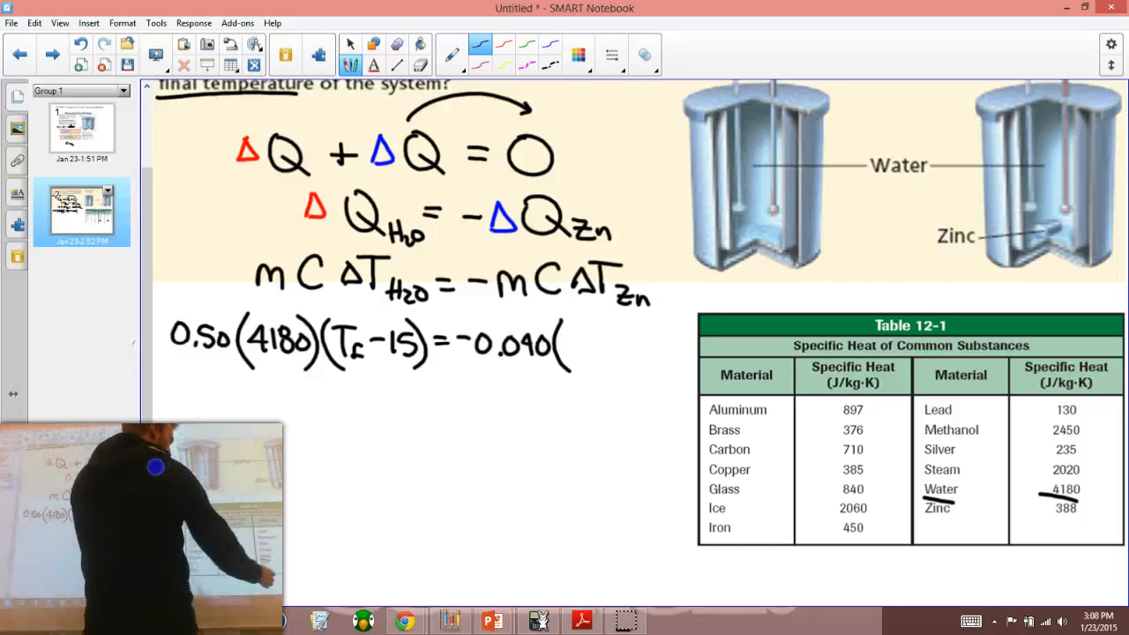
{"action": "left_click_drag", "start_coordinate": [1054, 516], "coordinate": [1075, 520]}
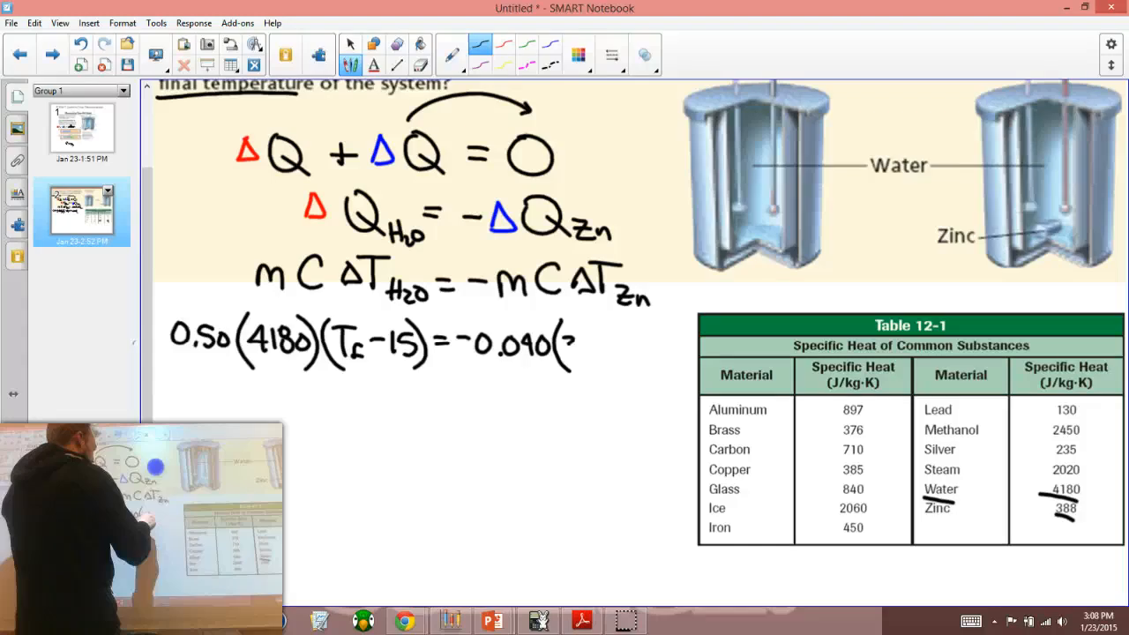
{"action": "mouse_move", "coordinate": [567, 337]}
{"action": "left_mouse_down"}
{"action": "mouse_move", "coordinate": [569, 356]}
{"action": "mouse_move", "coordinate": [599, 356]}
{"action": "mouse_move", "coordinate": [608, 370]}
{"action": "left_mouse_up"}
{"action": "left_click_drag", "start_coordinate": [621, 328], "coordinate": [632, 378]}
{"action": "mouse_move", "coordinate": [626, 335]}
{"action": "left_mouse_down"}
{"action": "mouse_move", "coordinate": [627, 363]}
{"action": "mouse_move", "coordinate": [657, 346]}
{"action": "mouse_move", "coordinate": [663, 362]}
{"action": "left_mouse_up"}
{"action": "left_click_drag", "start_coordinate": [673, 339], "coordinate": [672, 362]}
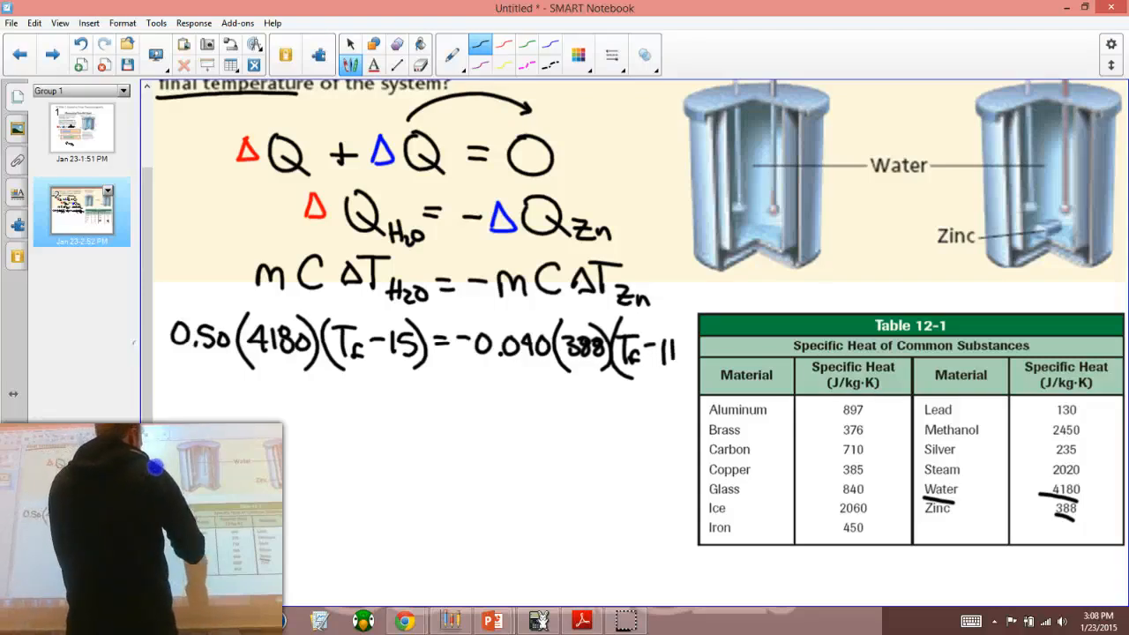
{"action": "left_click", "coordinate": [527, 45]}
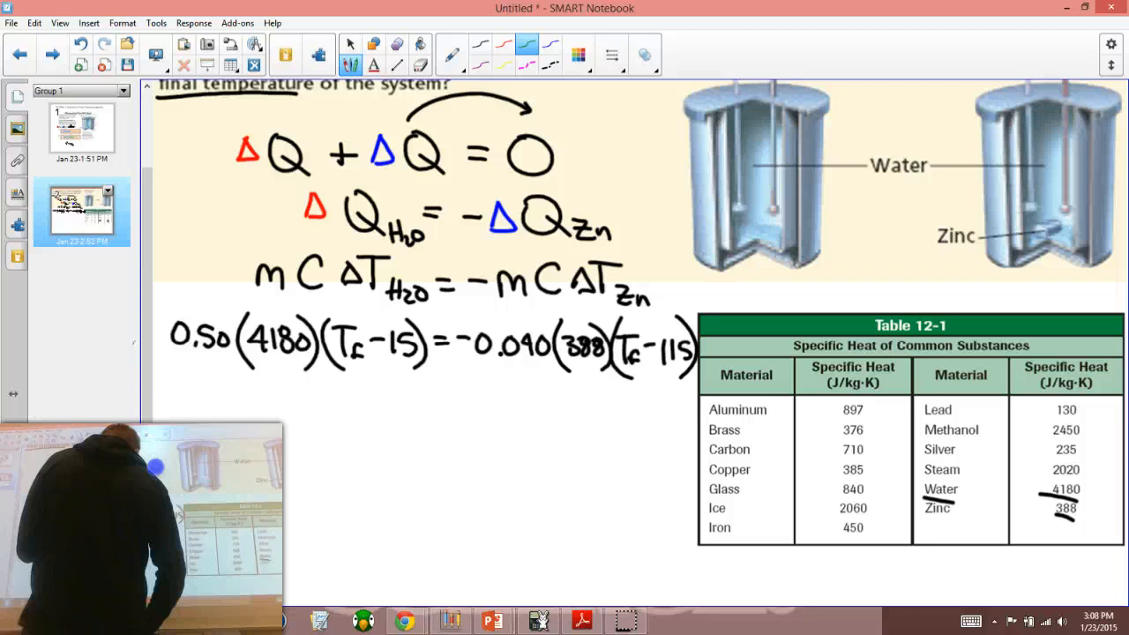
{"action": "mouse_move", "coordinate": [352, 325]}
{"action": "left_mouse_down"}
{"action": "mouse_move", "coordinate": [349, 364]}
{"action": "mouse_move", "coordinate": [352, 325]}
{"action": "left_mouse_up"}
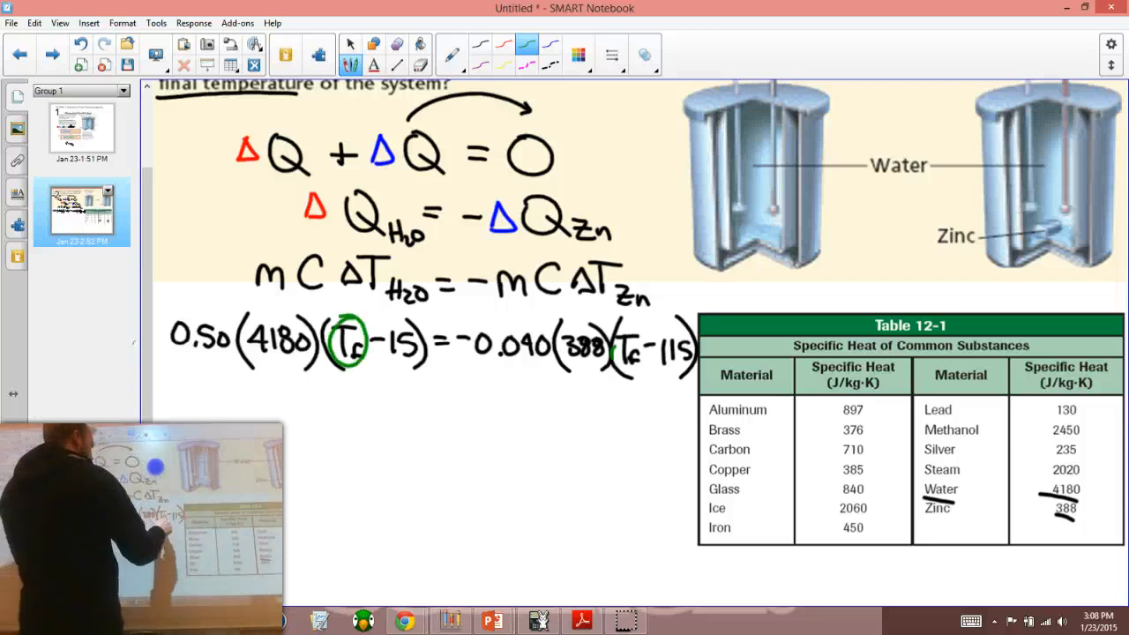
- Circle the zinc-side Tf, draw blue distribution arrows over both brackets, and launch the TI-84 emulator
{"action": "left_click_drag", "start_coordinate": [628, 324], "coordinate": [628, 327]}
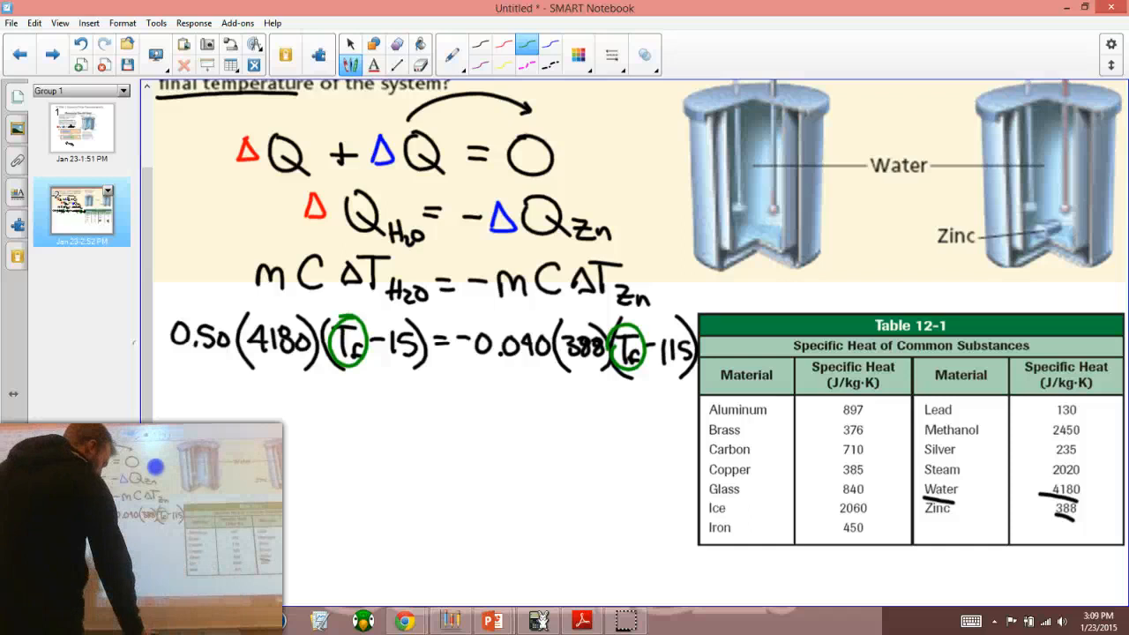
{"action": "left_click_drag", "start_coordinate": [181, 350], "coordinate": [401, 353]}
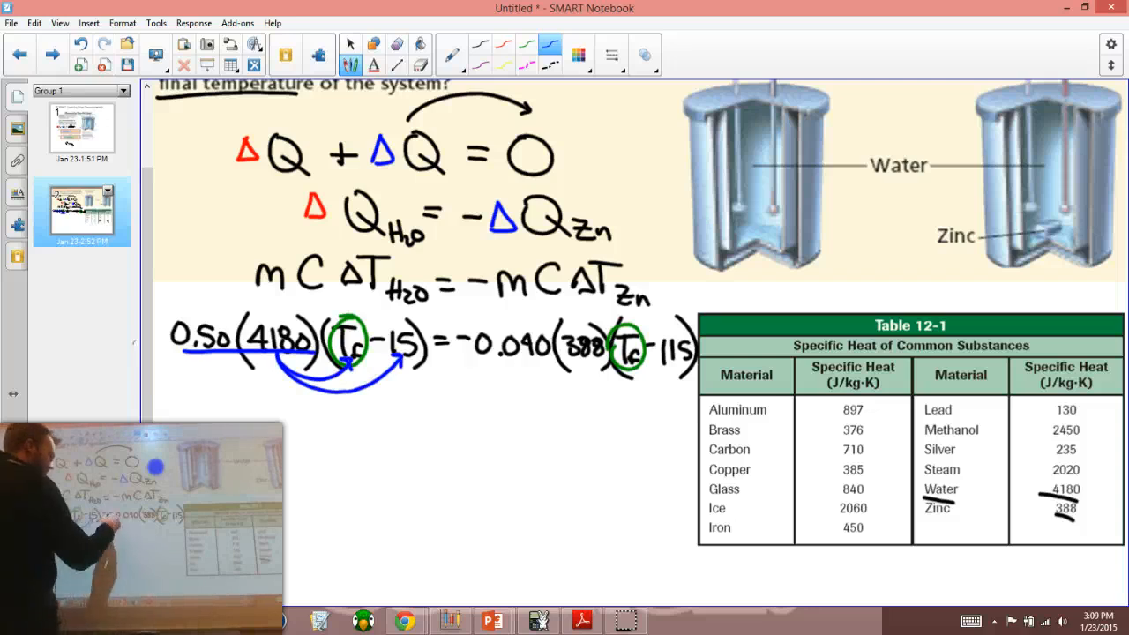
{"action": "mouse_move", "coordinate": [560, 361]}
{"action": "left_mouse_down"}
{"action": "mouse_move", "coordinate": [632, 375]}
{"action": "mouse_move", "coordinate": [671, 363]}
{"action": "left_mouse_up"}
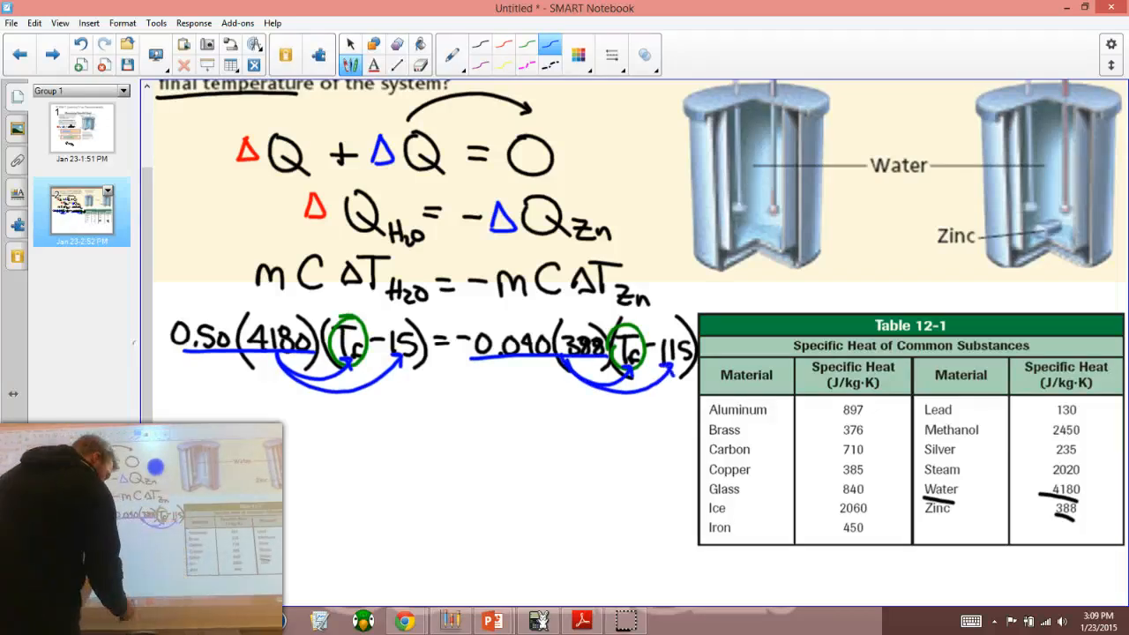
{"action": "left_click", "coordinate": [540, 621]}
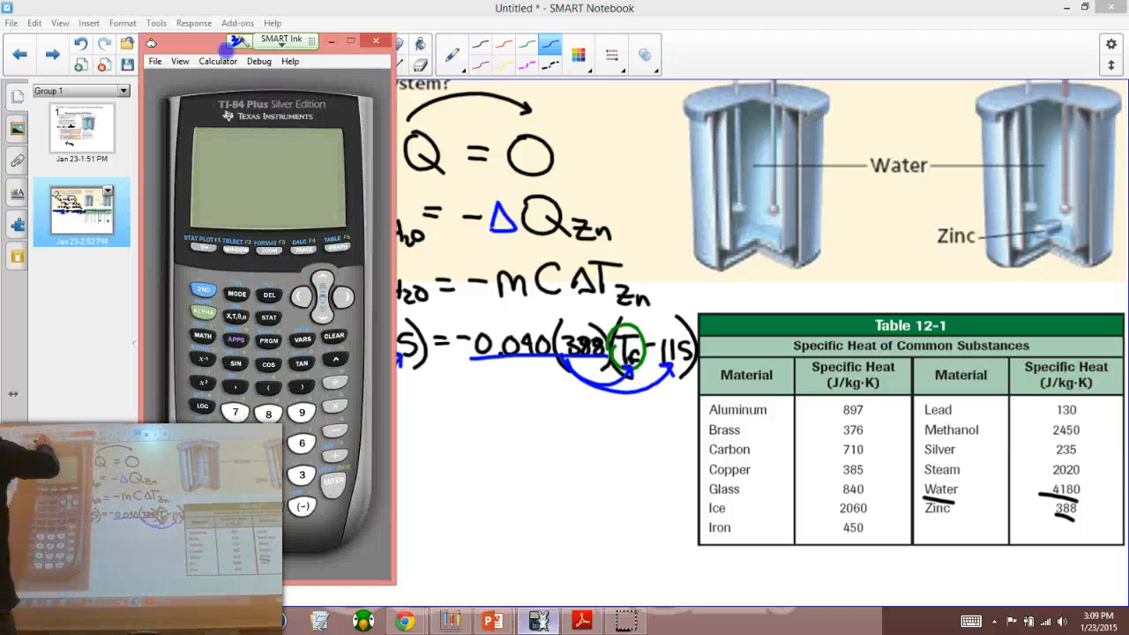
- Compute .5 × 4180 = 2090 on the TI-84 for the water side, correcting a mis-keyed entry
{"action": "left_click_drag", "start_coordinate": [351, 39], "coordinate": [639, 43]}
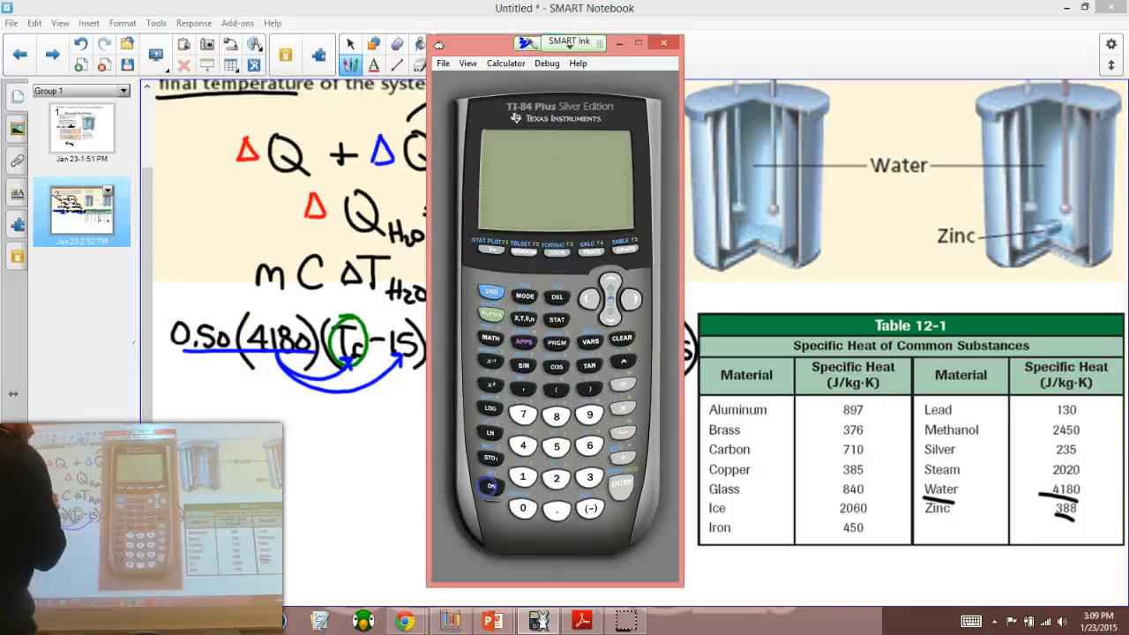
{"action": "left_click", "coordinate": [491, 485]}
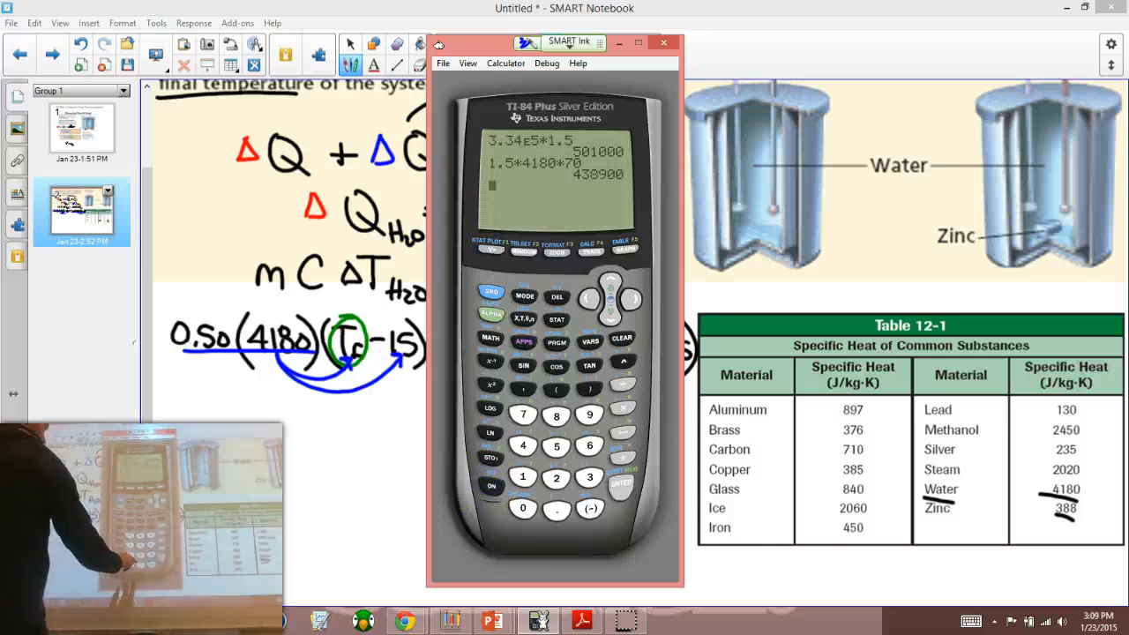
{"action": "left_click", "coordinate": [556, 509]}
{"action": "left_click", "coordinate": [556, 446]}
{"action": "left_click", "coordinate": [622, 338]}
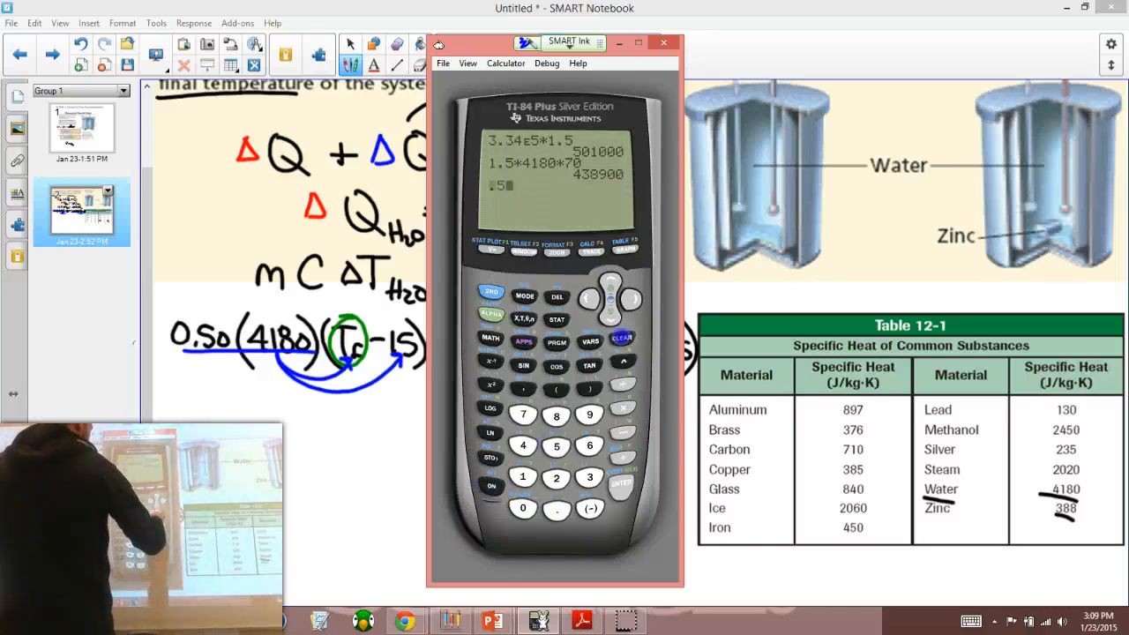
{"action": "left_click", "coordinate": [556, 445]}
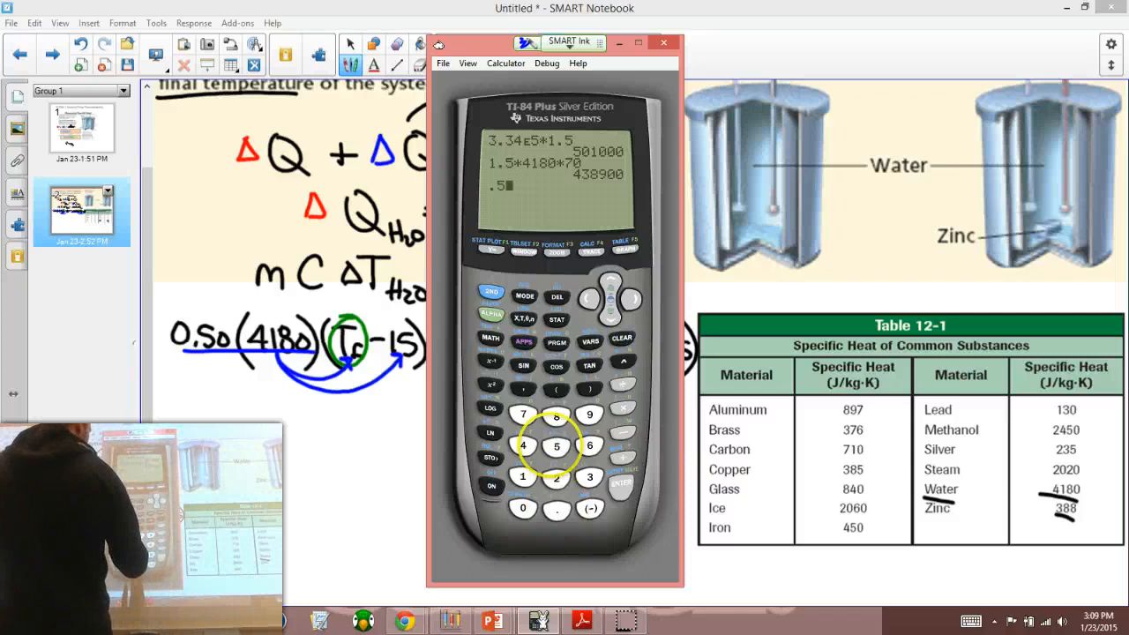
{"action": "left_click", "coordinate": [623, 408]}
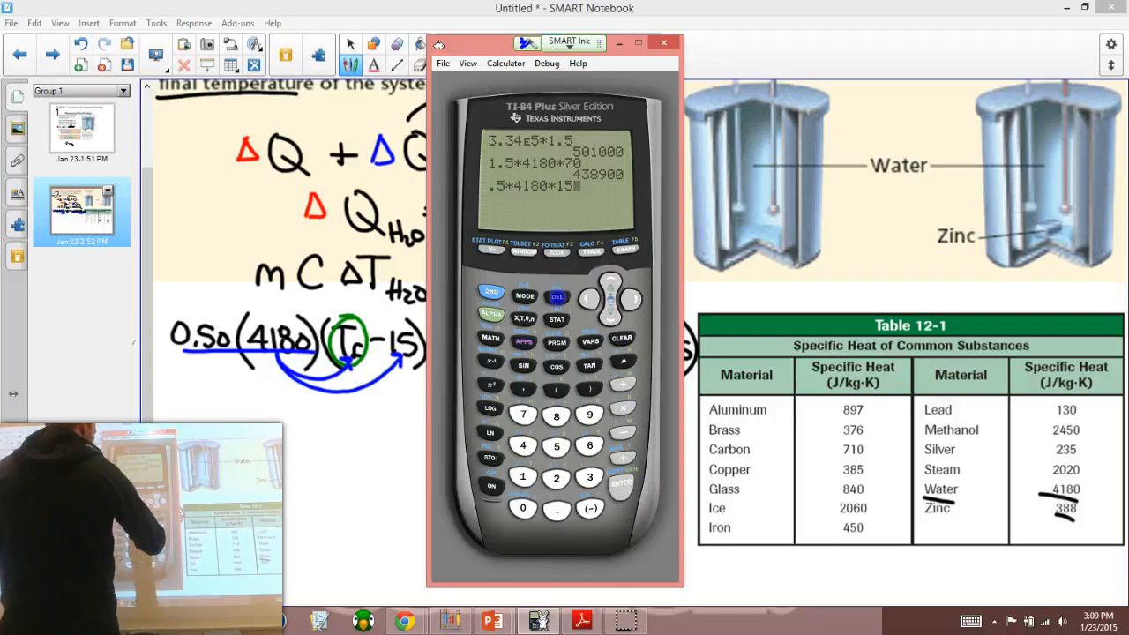
{"action": "left_click", "coordinate": [620, 337]}
{"action": "left_click", "coordinate": [557, 508]}
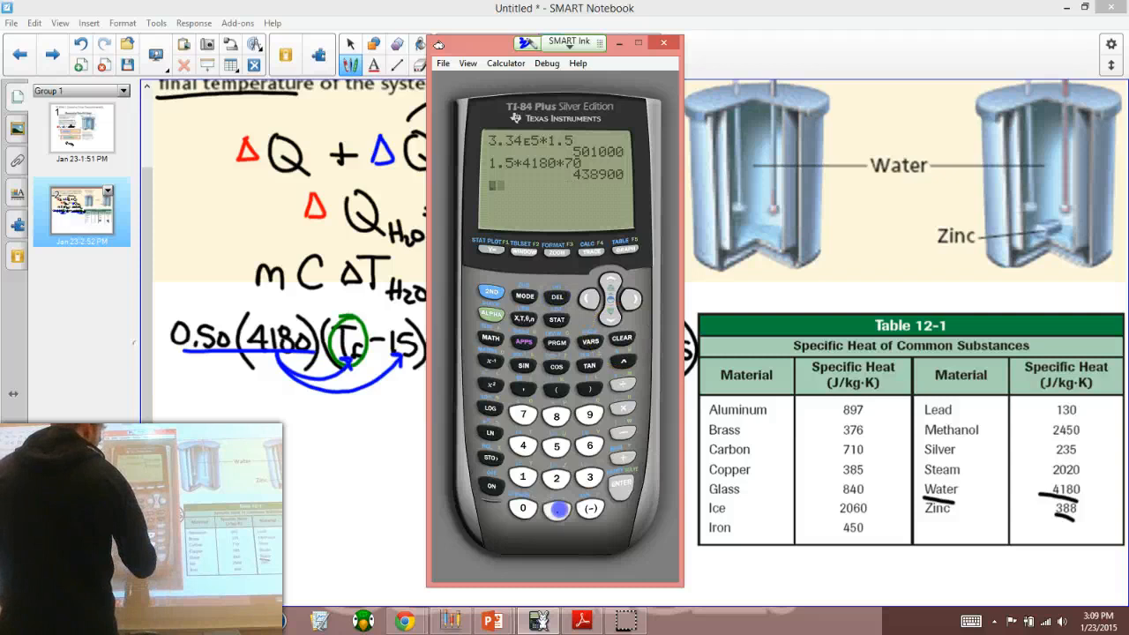
{"action": "left_click", "coordinate": [523, 508]}
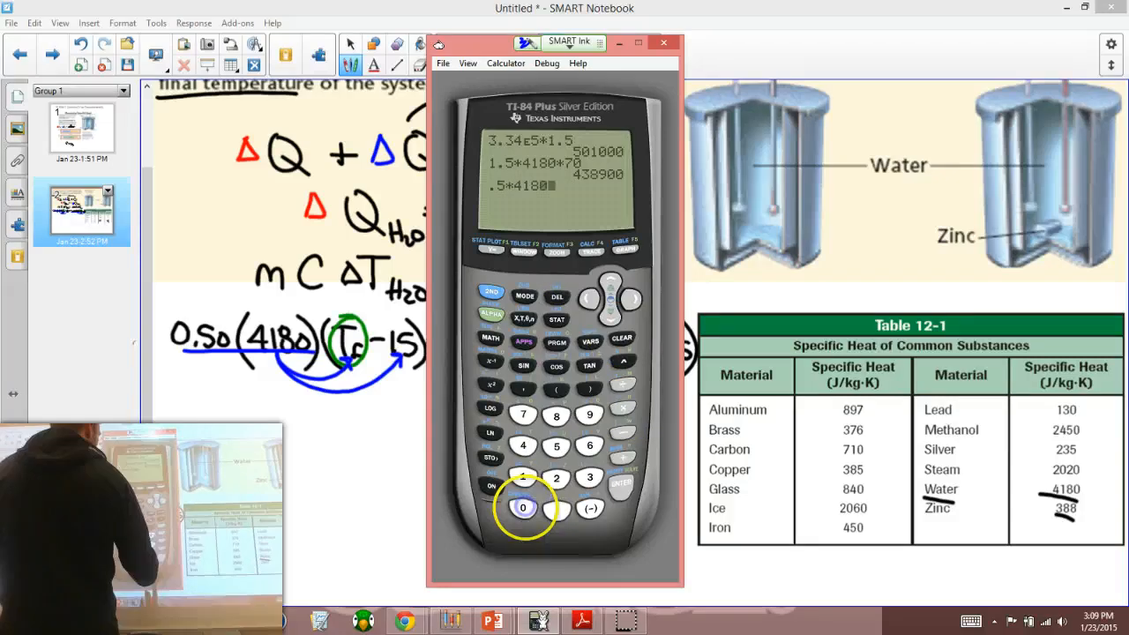
{"action": "left_click", "coordinate": [623, 485]}
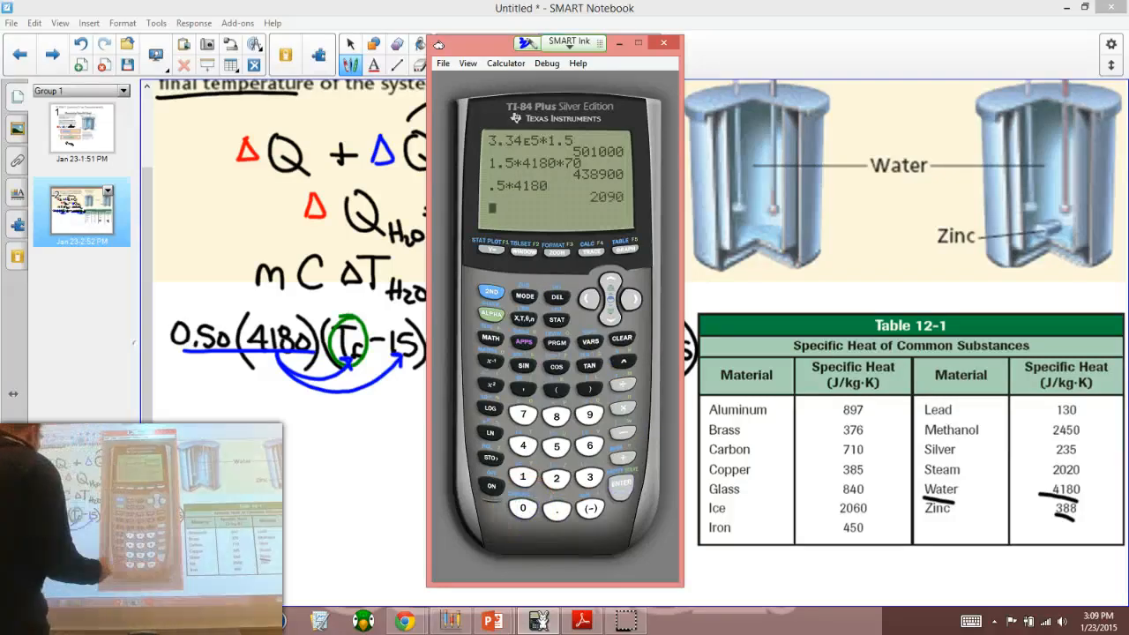
- Hide the calculator and handwrite '2090 −' beneath the water side of the equation
{"action": "left_click", "coordinate": [370, 451]}
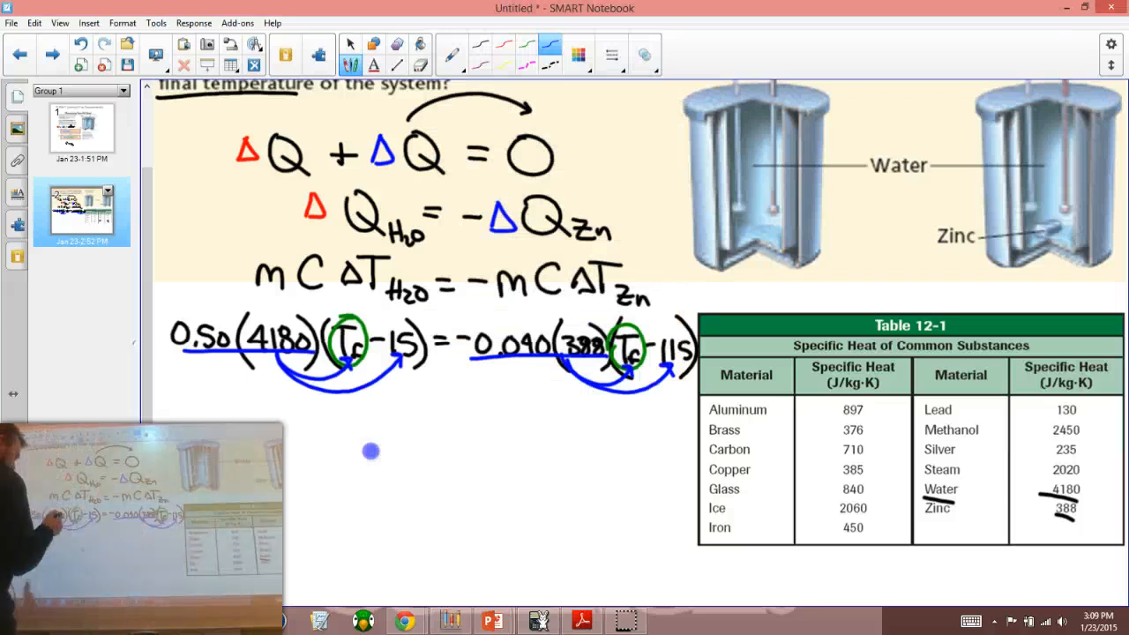
{"action": "mouse_move", "coordinate": [257, 395]}
{"action": "left_mouse_down"}
{"action": "mouse_move", "coordinate": [269, 422]}
{"action": "mouse_move", "coordinate": [208, 397]}
{"action": "mouse_move", "coordinate": [291, 422]}
{"action": "left_mouse_up"}
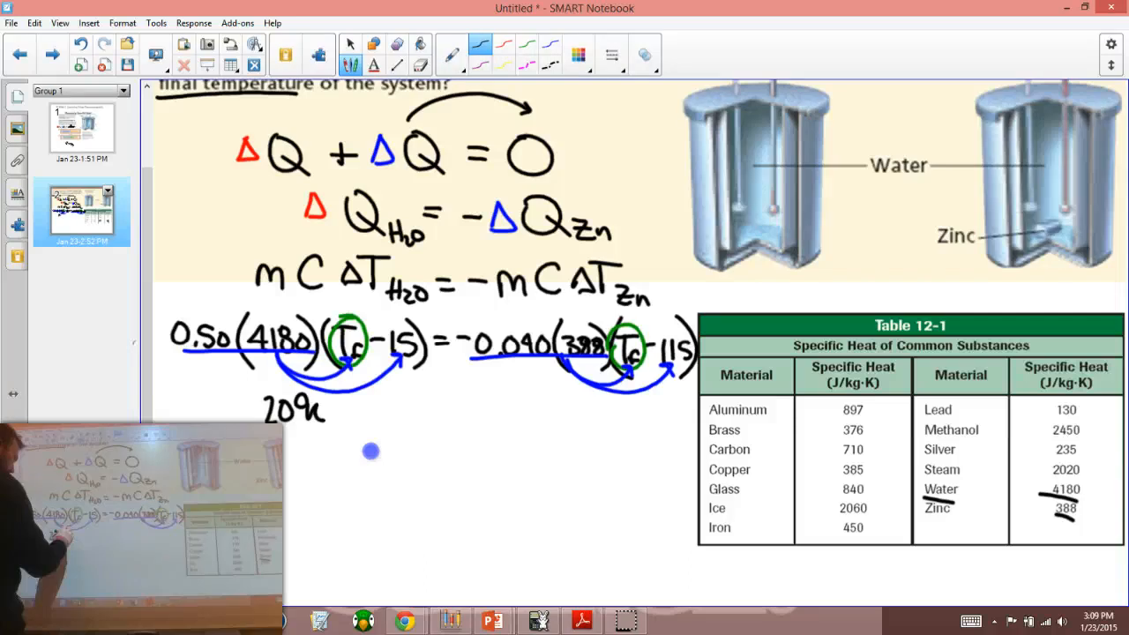
- Compute Ans × 15 = 31350 on the TI-84 and hide it again
{"action": "left_click", "coordinate": [539, 621]}
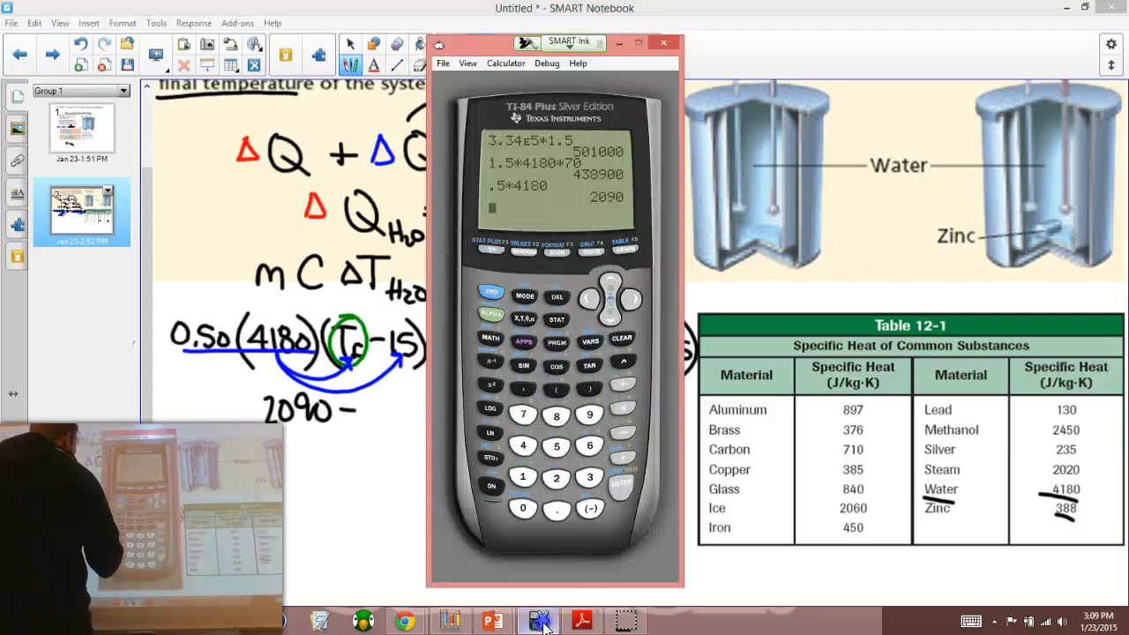
{"action": "left_click", "coordinate": [623, 411]}
{"action": "left_click", "coordinate": [523, 477]}
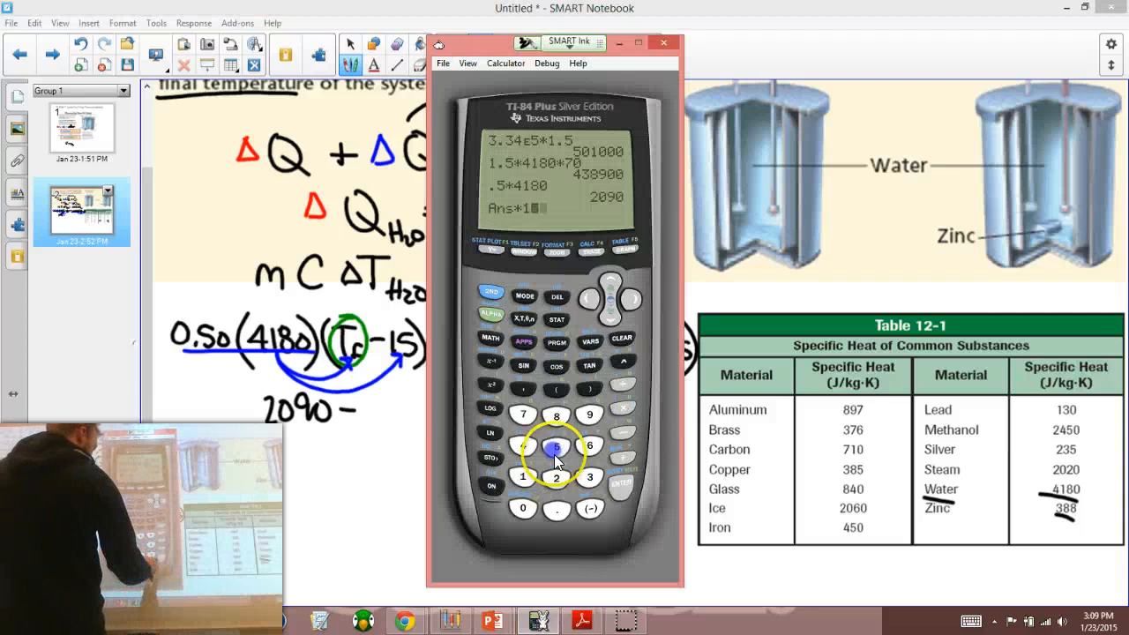
{"action": "left_click", "coordinate": [555, 445]}
{"action": "left_click", "coordinate": [621, 485]}
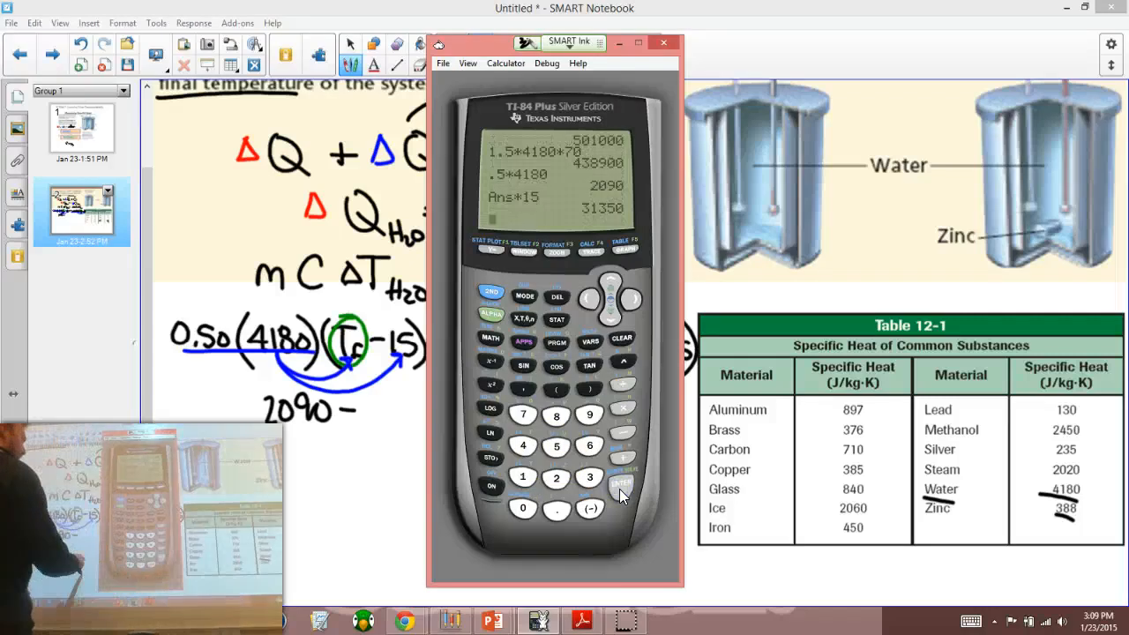
{"action": "left_click", "coordinate": [378, 467]}
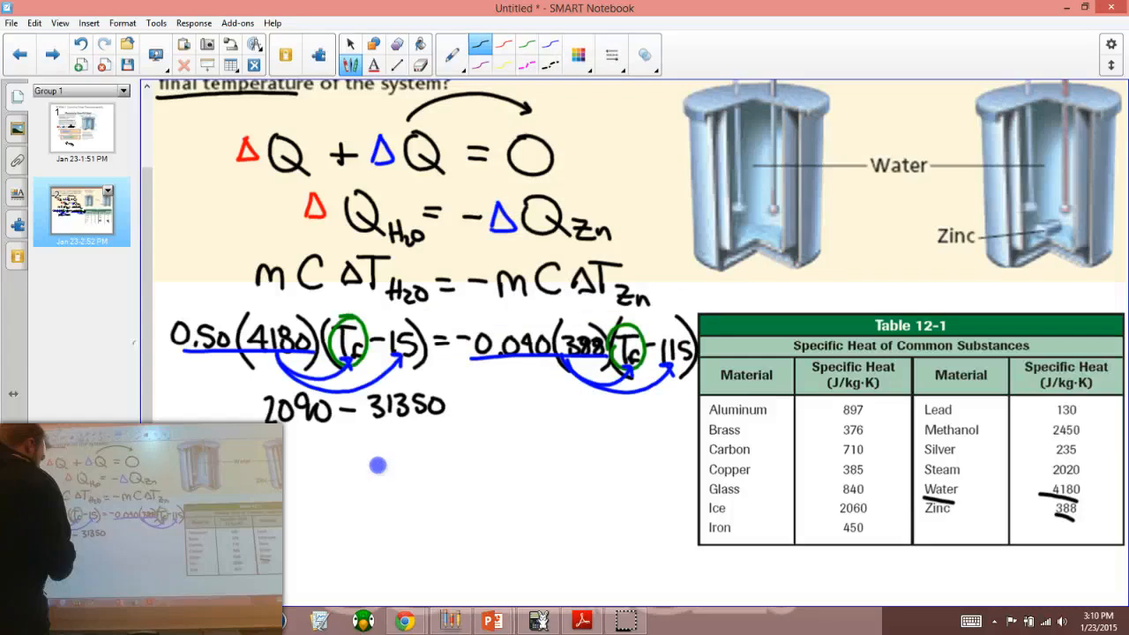
- Shift the '2090 −' ink left and add an equals sign so the line reads 2090Tf − 31350 =
{"action": "left_click_drag", "start_coordinate": [300, 407], "coordinate": [260, 404]}
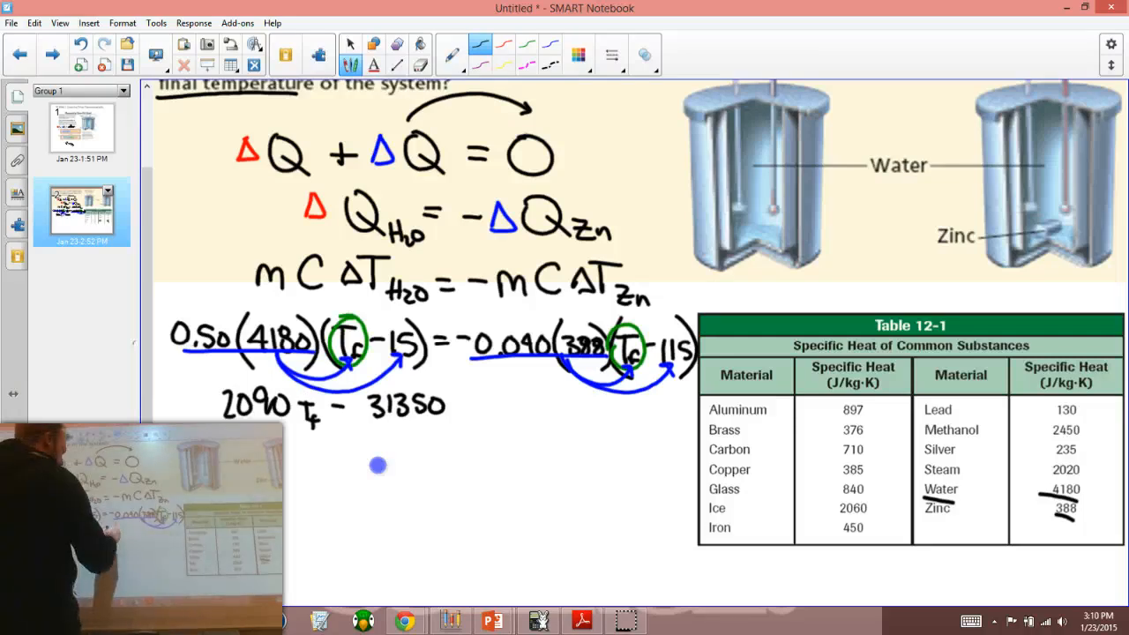
{"action": "left_click_drag", "start_coordinate": [455, 398], "coordinate": [469, 399]}
{"action": "left_click_drag", "start_coordinate": [455, 408], "coordinate": [469, 408]}
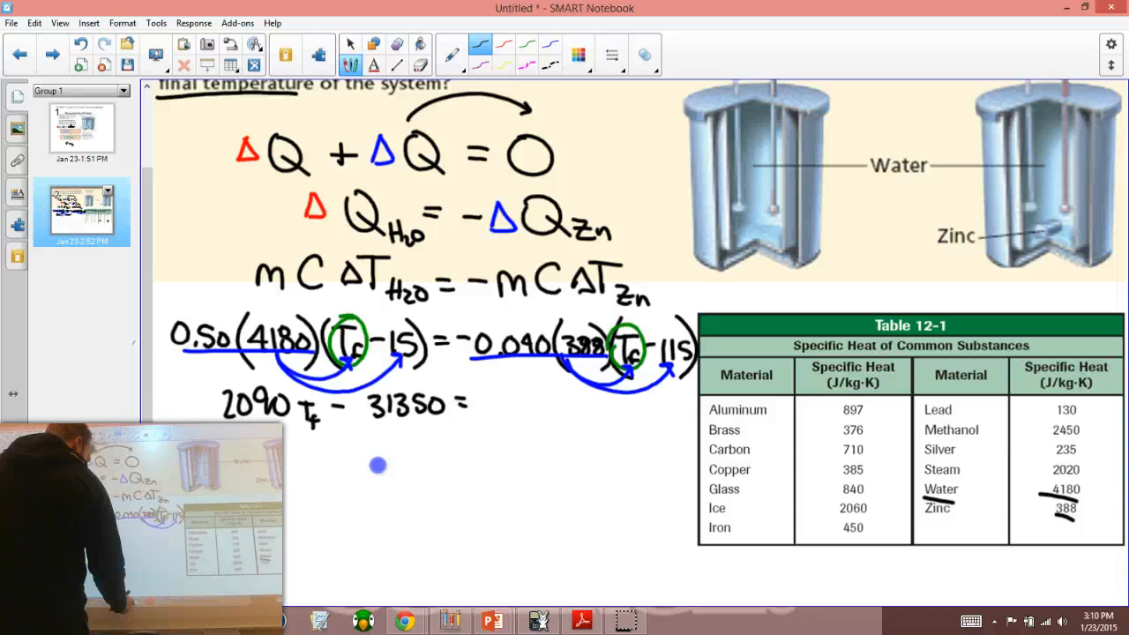
{"action": "left_click", "coordinate": [538, 621]}
- Compute −.040 × 388 = −15.52 on the TI-84 and Alt+Tab back to the slide
{"action": "left_click_drag", "start_coordinate": [494, 44], "coordinate": [279, 55]}
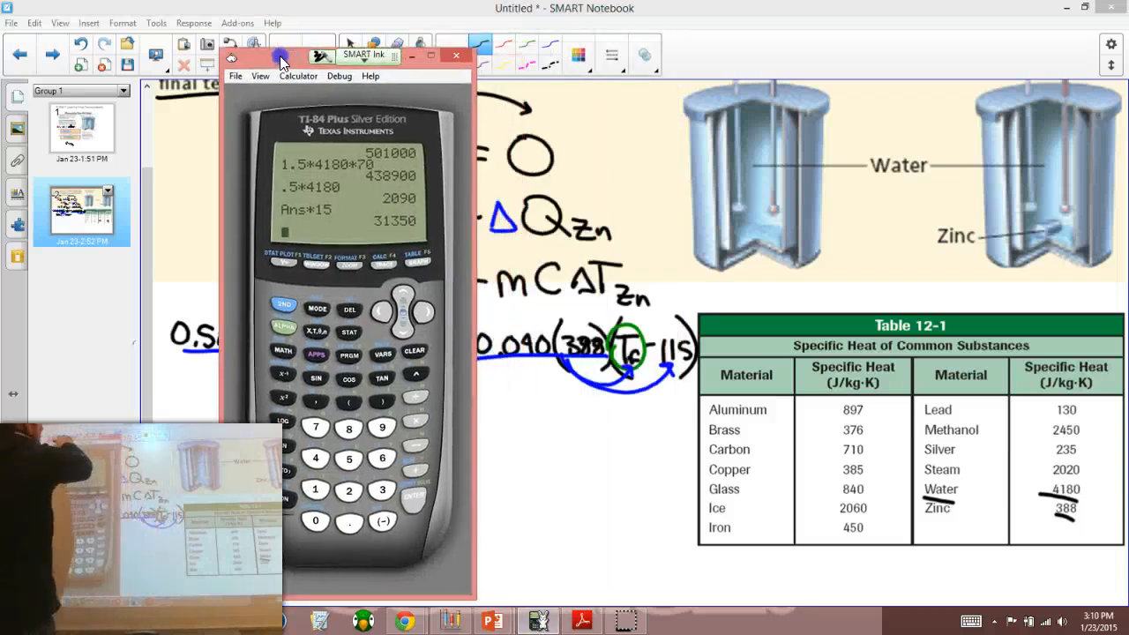
{"action": "left_click", "coordinate": [373, 520]}
{"action": "left_click", "coordinate": [339, 520]}
{"action": "left_click", "coordinate": [305, 520]}
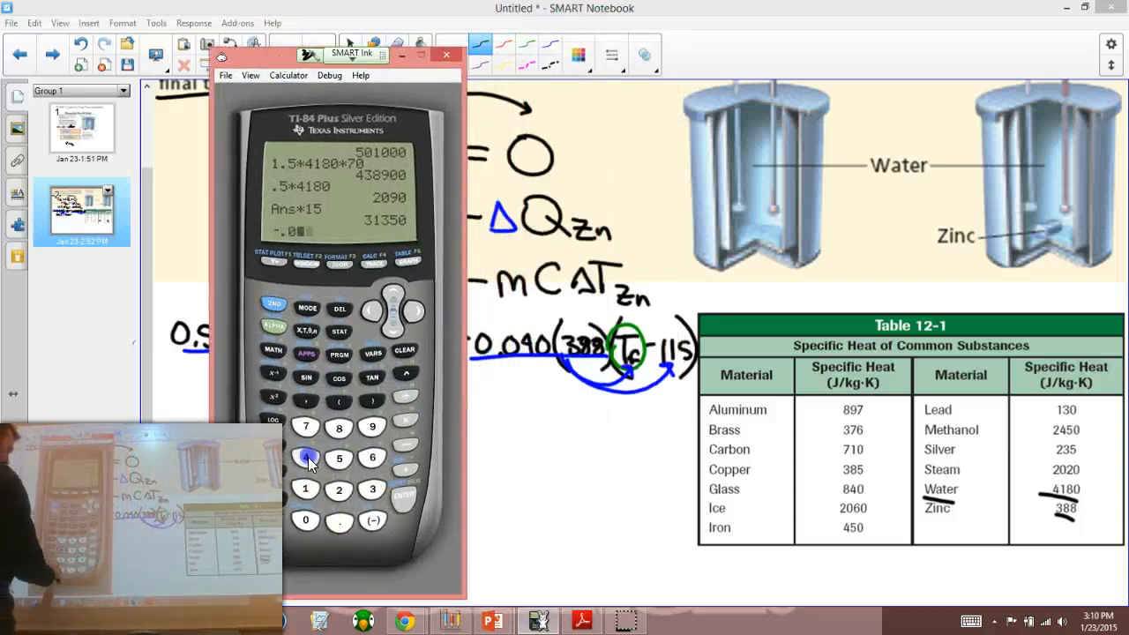
{"action": "left_click", "coordinate": [403, 417]}
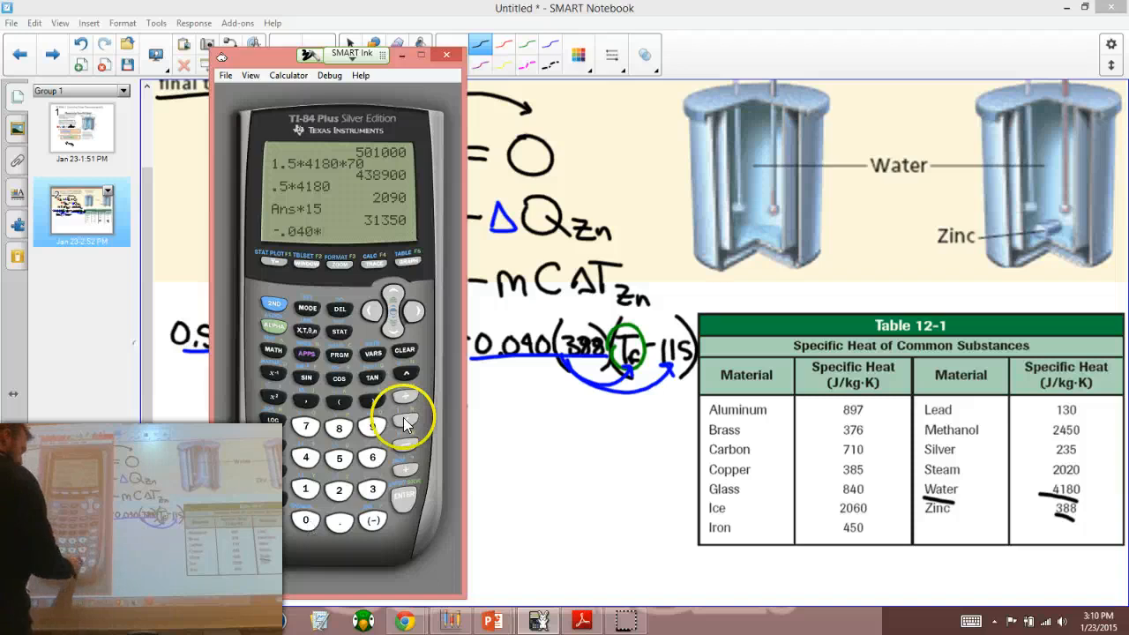
{"action": "left_click", "coordinate": [372, 489]}
{"action": "left_click", "coordinate": [339, 426]}
{"action": "left_click", "coordinate": [338, 426]}
{"action": "left_click", "coordinate": [404, 498]}
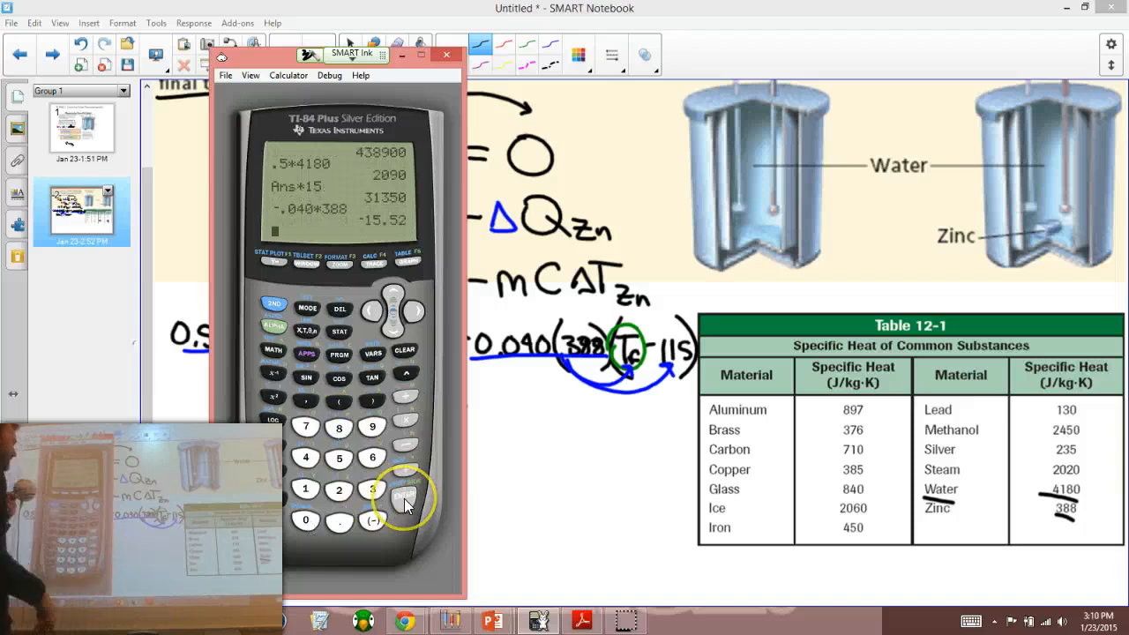
{"action": "key", "text": "alt+Tab"}
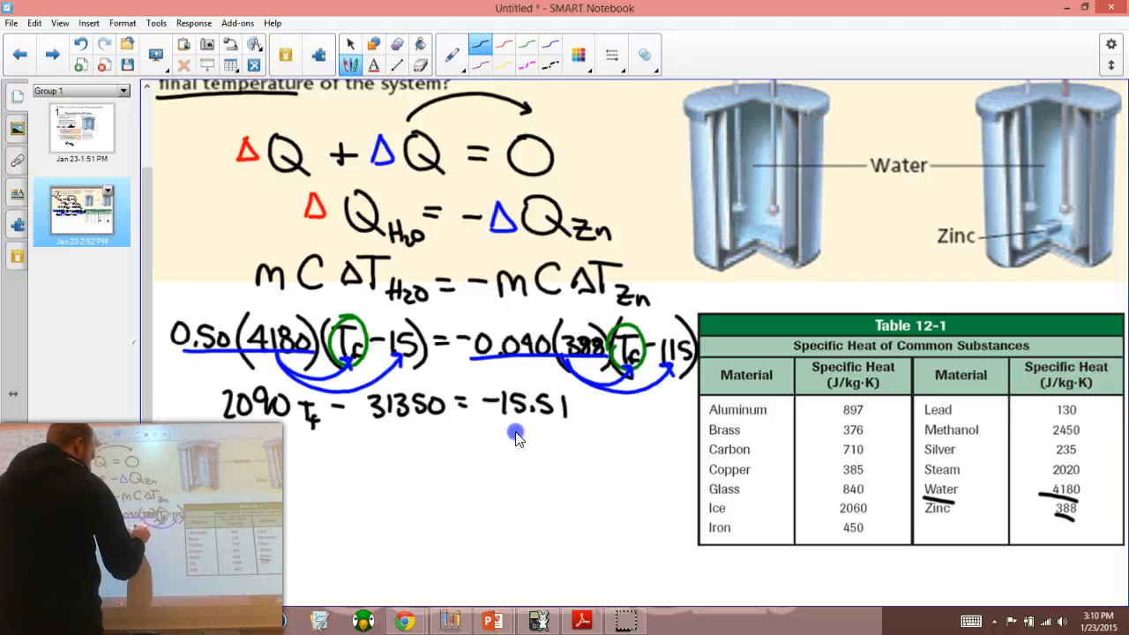
- Write Tf after −15.5 on the zinc side, then compute Ans × 115 = −1784.8 and hide the calculator
{"action": "left_click_drag", "start_coordinate": [579, 406], "coordinate": [575, 424]}
{"action": "mouse_move", "coordinate": [592, 406]}
{"action": "left_mouse_down"}
{"action": "mouse_move", "coordinate": [605, 406]}
{"action": "mouse_move", "coordinate": [604, 418]}
{"action": "left_mouse_up"}
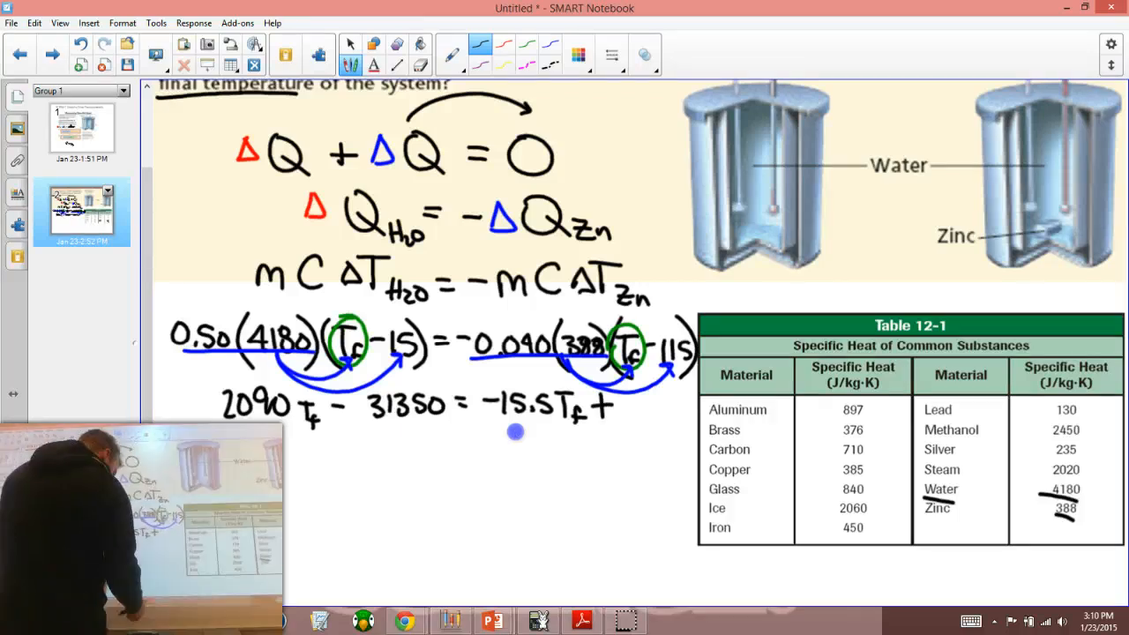
{"action": "left_click", "coordinate": [538, 620]}
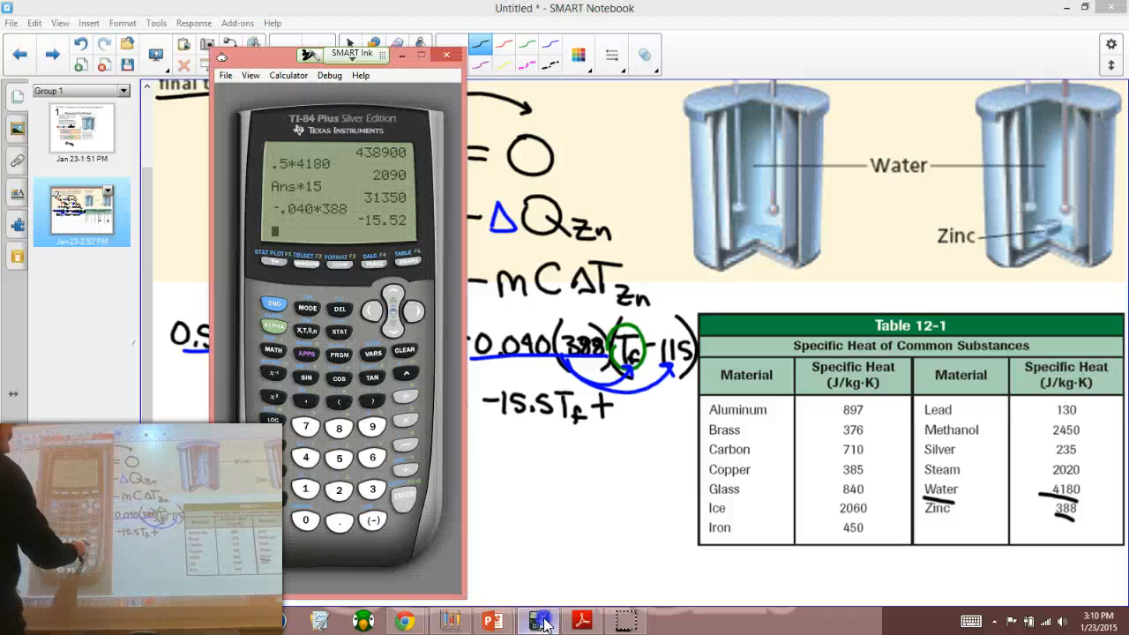
{"action": "left_click", "coordinate": [405, 422]}
{"action": "left_click", "coordinate": [304, 489]}
{"action": "left_click", "coordinate": [338, 457]}
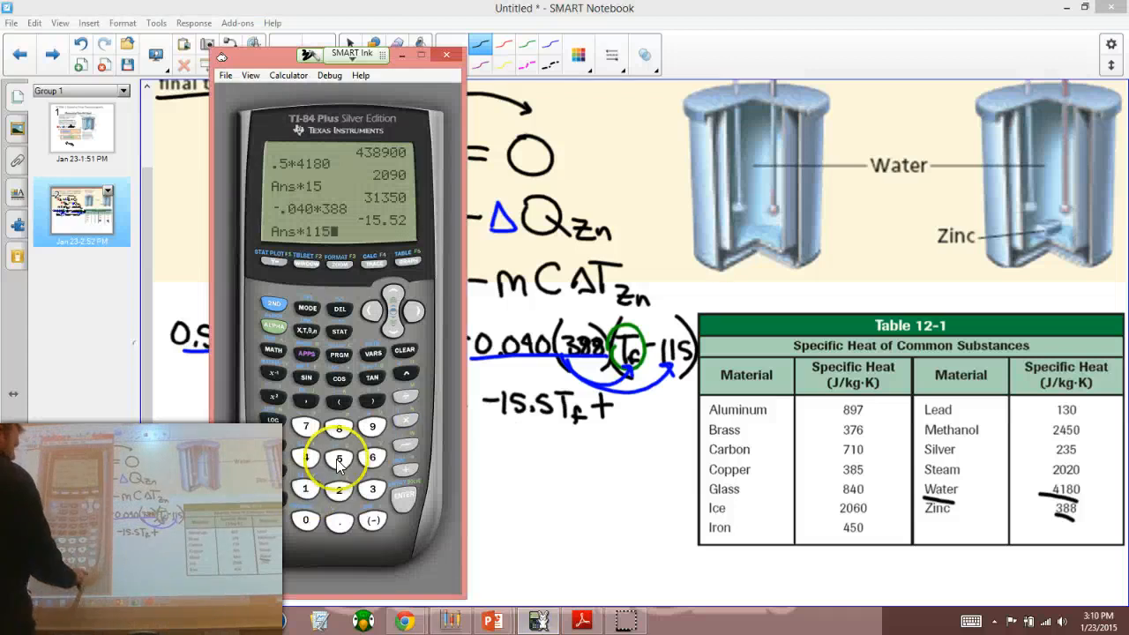
{"action": "left_click", "coordinate": [401, 501]}
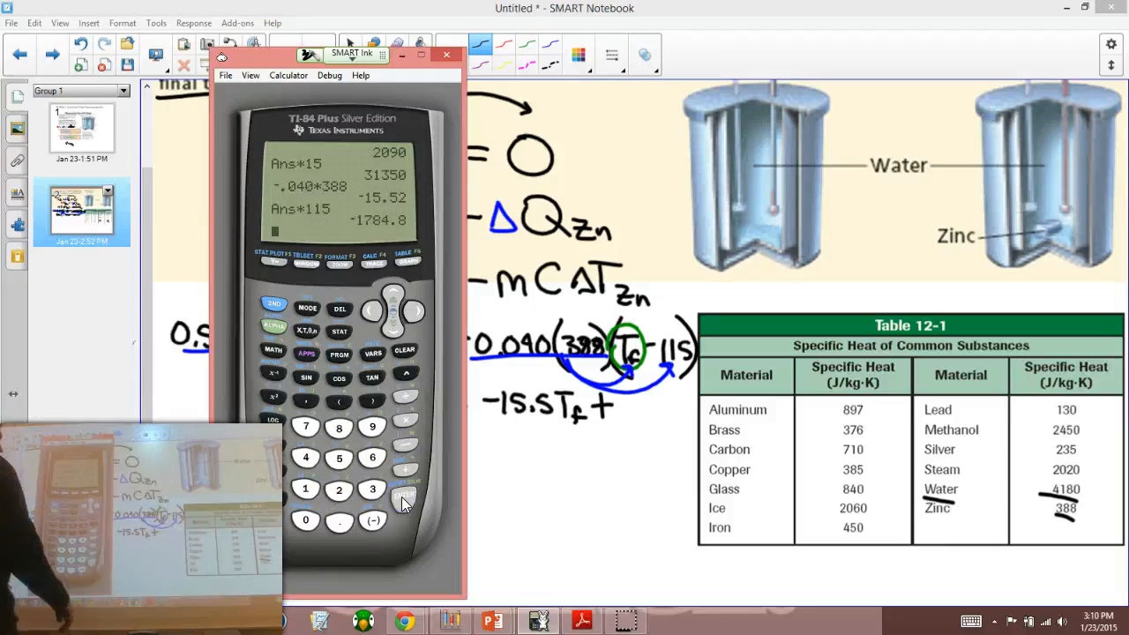
{"action": "left_click", "coordinate": [538, 620]}
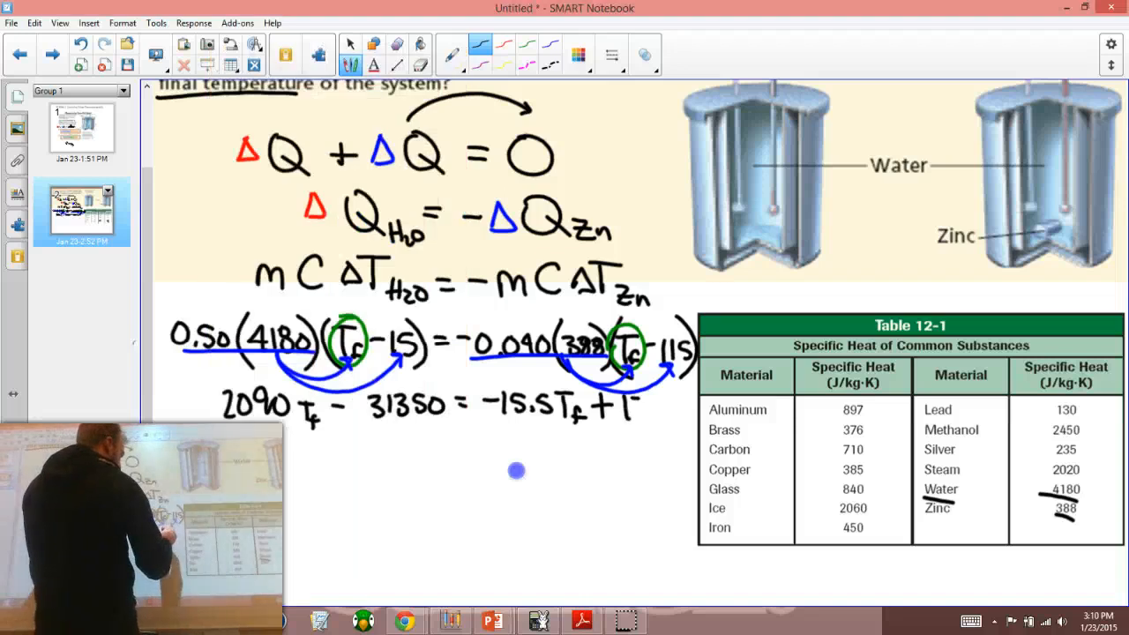
- Write the zinc constant +1785, then compute 31350 + 1785 = 33135 on the TI-84
{"action": "left_click_drag", "start_coordinate": [617, 397], "coordinate": [679, 417]}
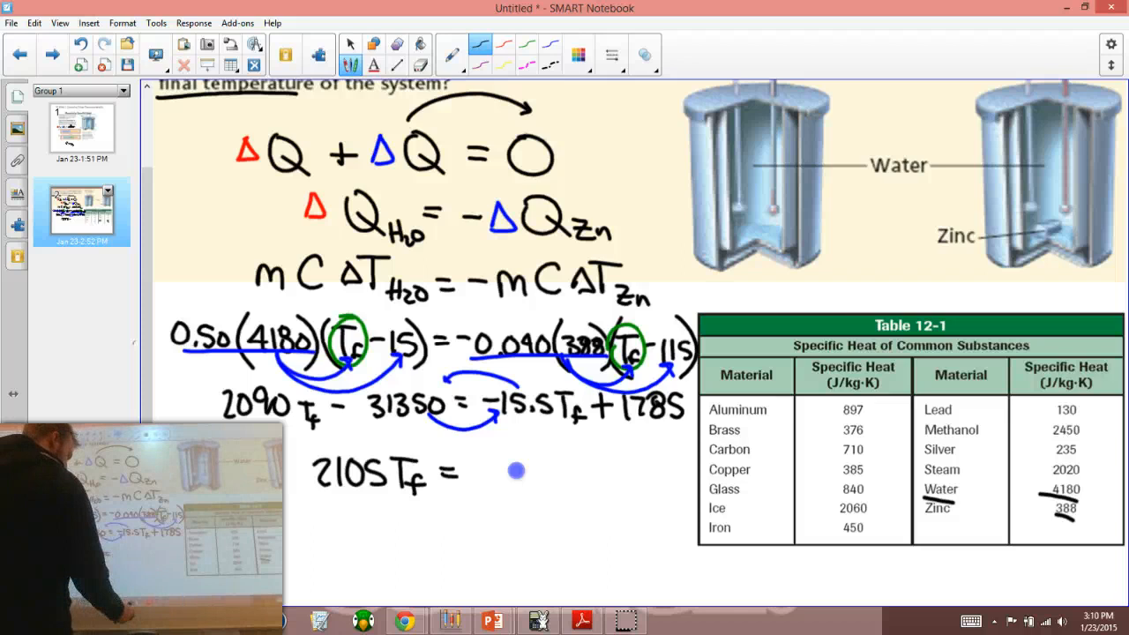
{"action": "left_click", "coordinate": [538, 622]}
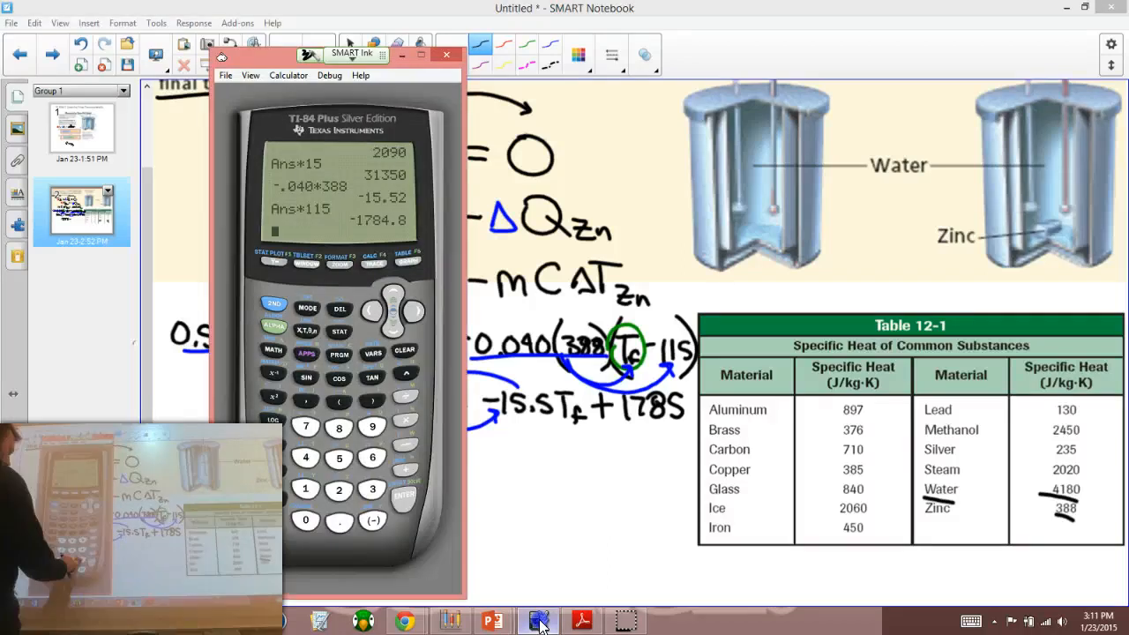
{"action": "left_click", "coordinate": [305, 521]}
{"action": "left_click", "coordinate": [405, 490]}
{"action": "left_click", "coordinate": [305, 489]}
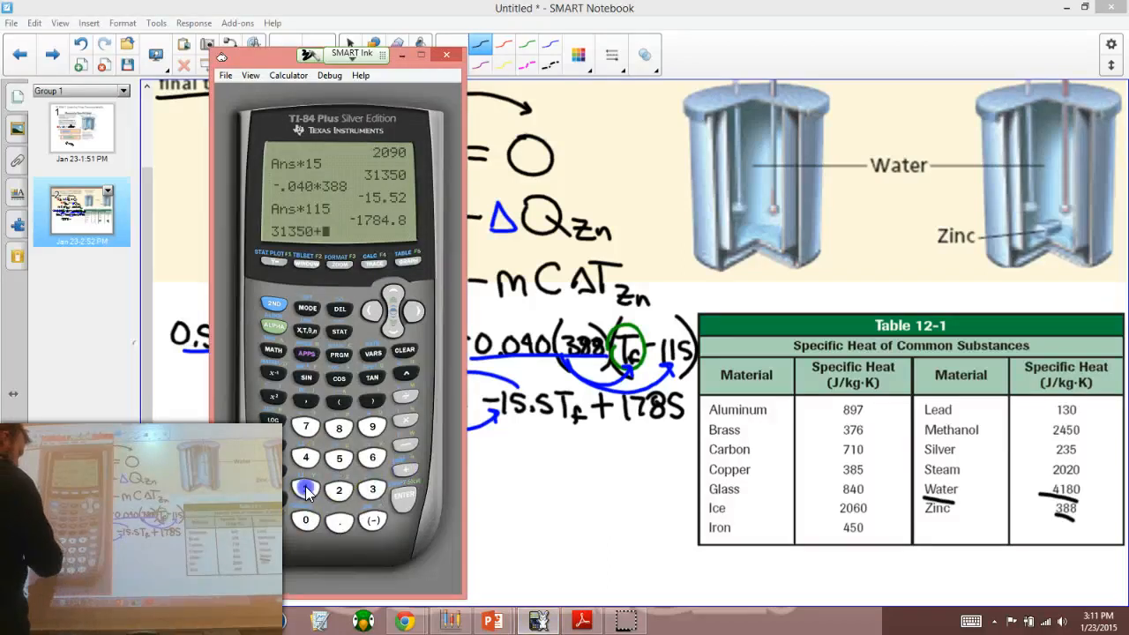
{"action": "left_click", "coordinate": [306, 427]}
{"action": "left_click", "coordinate": [404, 494]}
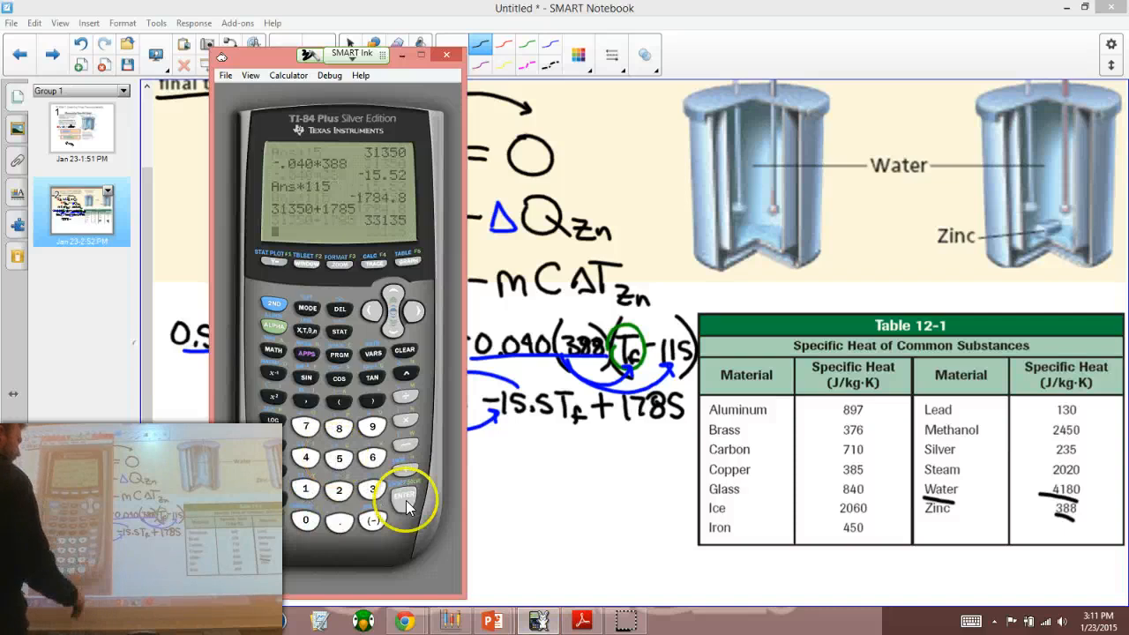
{"action": "left_click", "coordinate": [446, 55]}
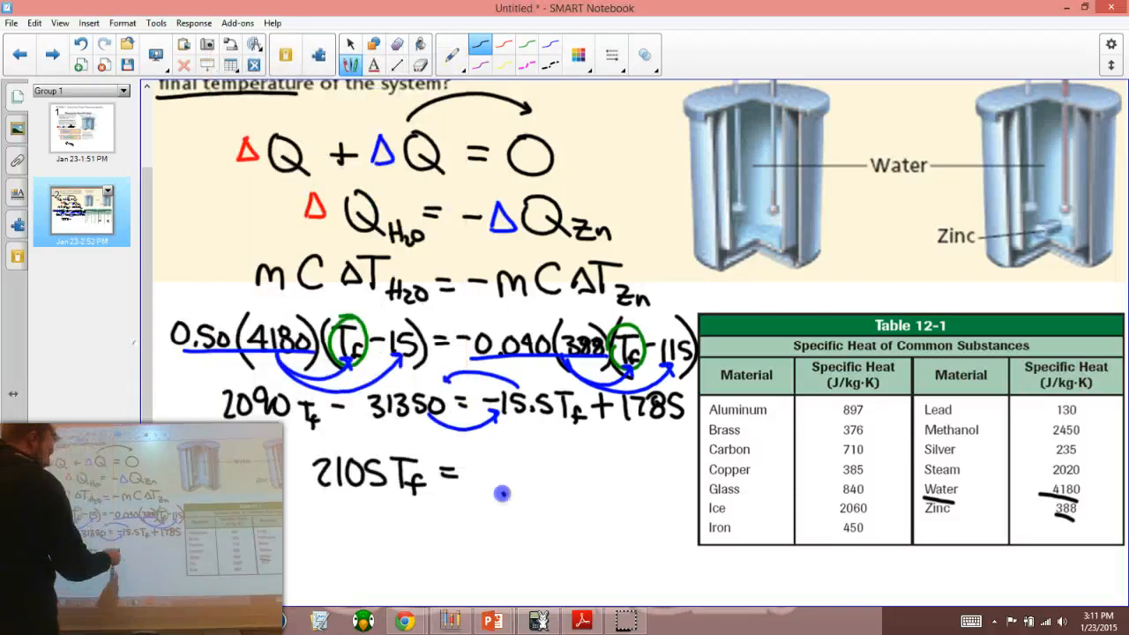
- Write 2105Tf = 33135, divide 33135 by 2105, and box the final answer Tf = 16°C
{"action": "mouse_move", "coordinate": [472, 454]}
{"action": "left_mouse_down"}
{"action": "mouse_move", "coordinate": [477, 483]}
{"action": "mouse_move", "coordinate": [565, 485]}
{"action": "left_mouse_up"}
{"action": "left_click_drag", "start_coordinate": [402, 506], "coordinate": [402, 551]}
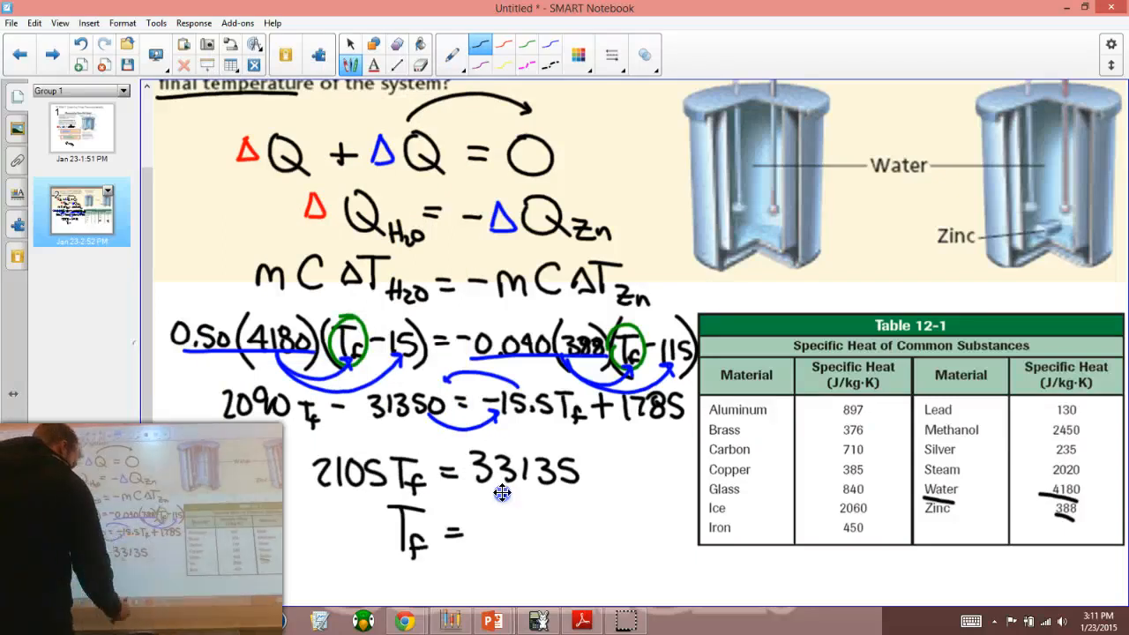
{"action": "left_click", "coordinate": [538, 621]}
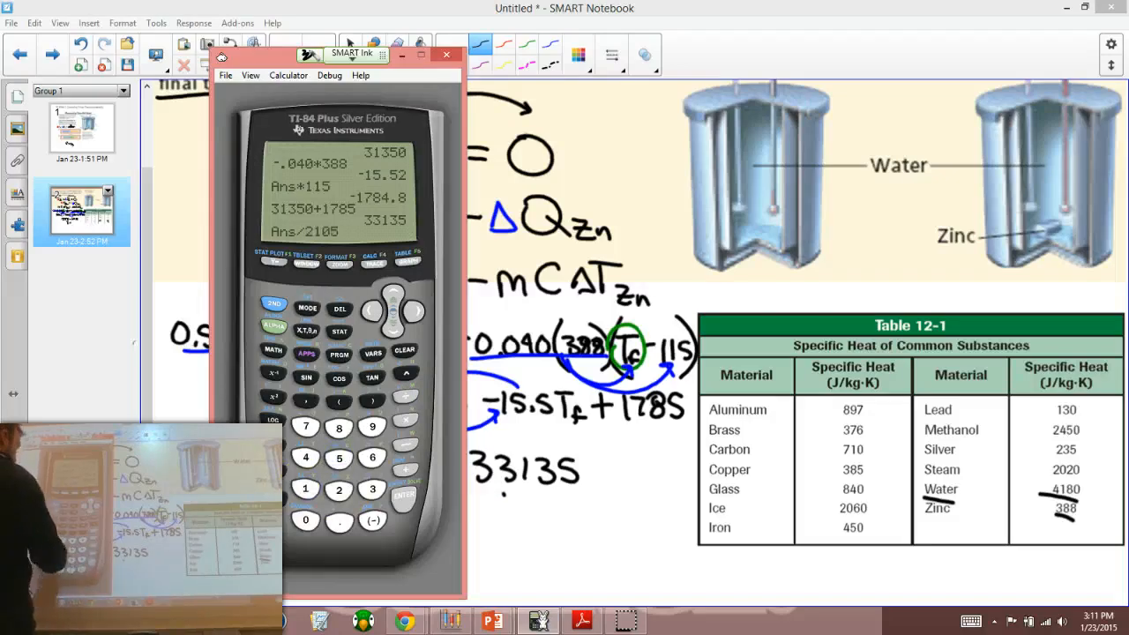
{"action": "left_click_drag", "start_coordinate": [335, 59], "coordinate": [467, 46]}
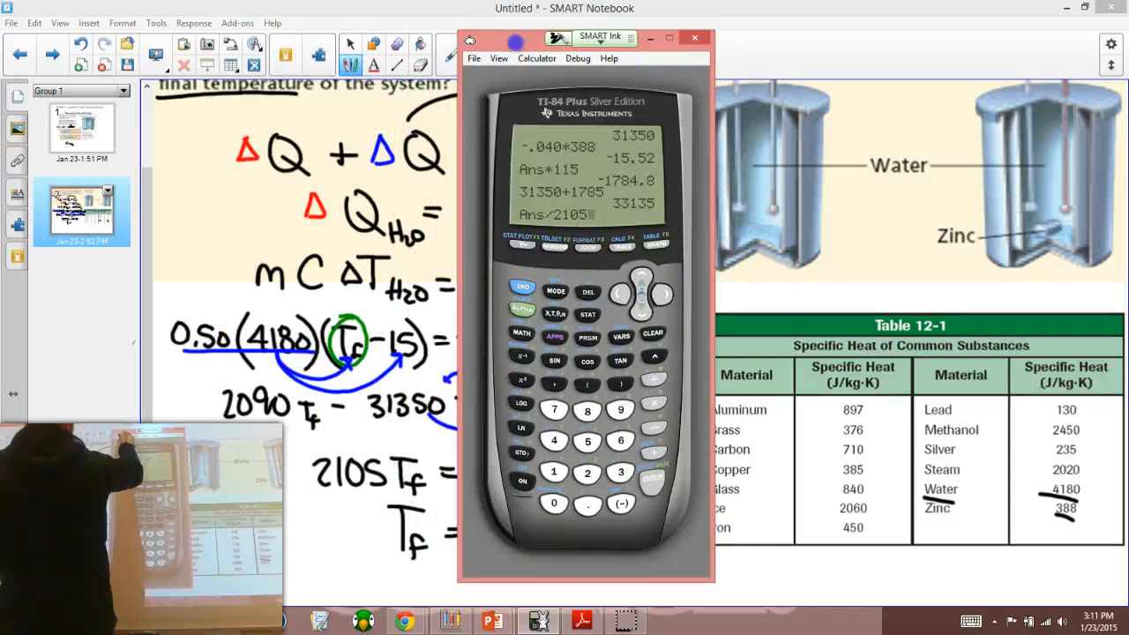
{"action": "left_click", "coordinate": [535, 486]}
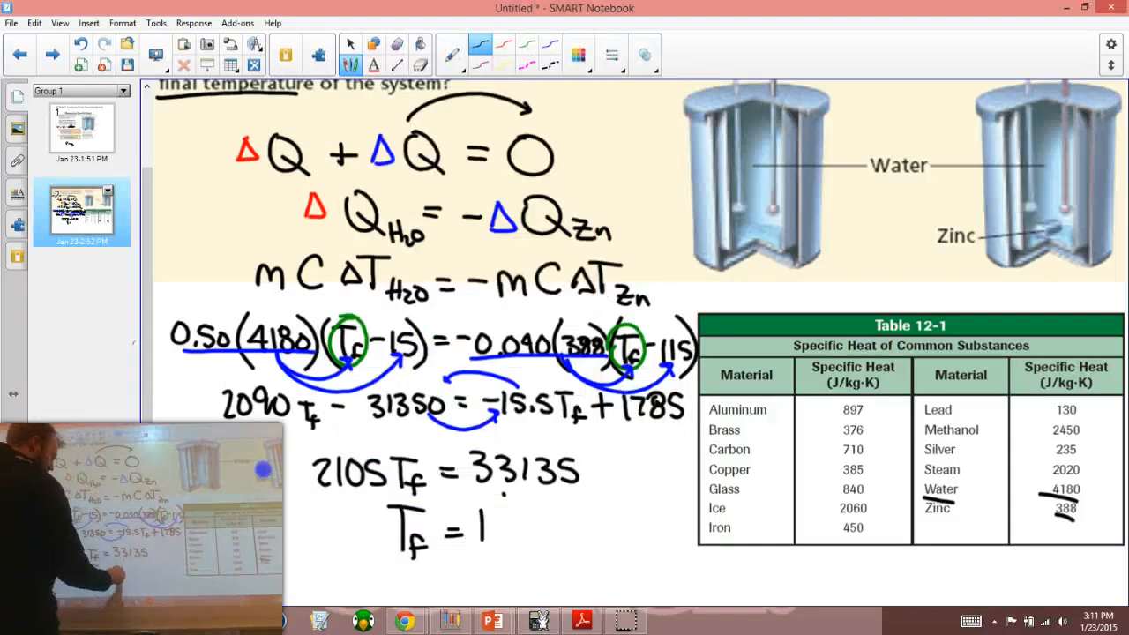
{"action": "mouse_move", "coordinate": [494, 516]}
{"action": "left_mouse_down"}
{"action": "mouse_move", "coordinate": [499, 551]}
{"action": "mouse_move", "coordinate": [521, 526]}
{"action": "left_mouse_up"}
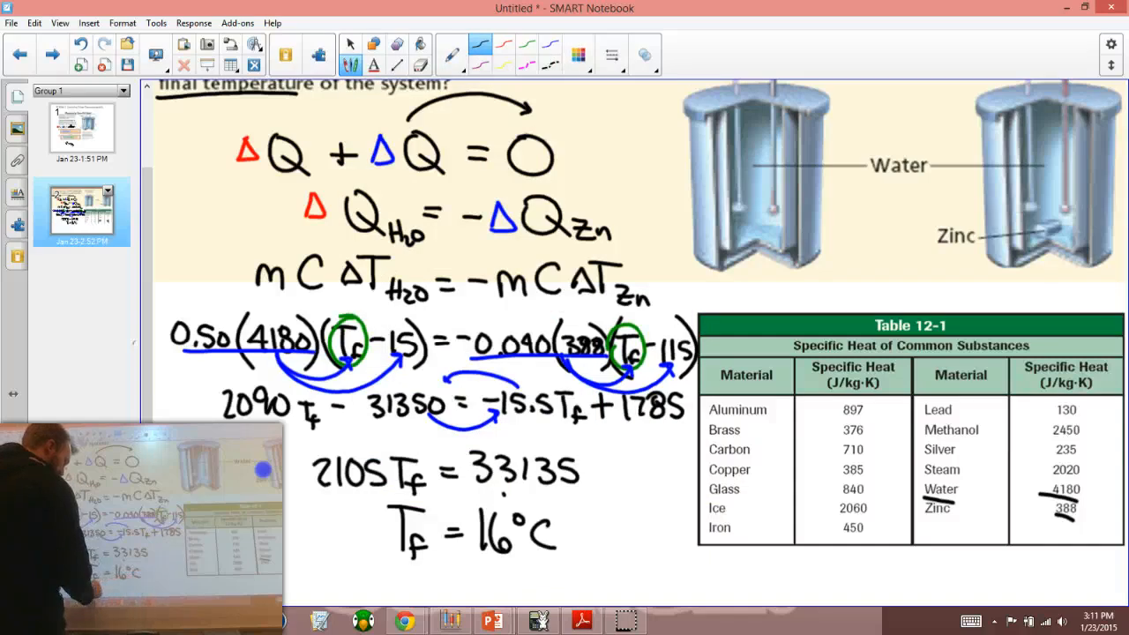
{"action": "left_click_drag", "start_coordinate": [402, 569], "coordinate": [388, 574]}
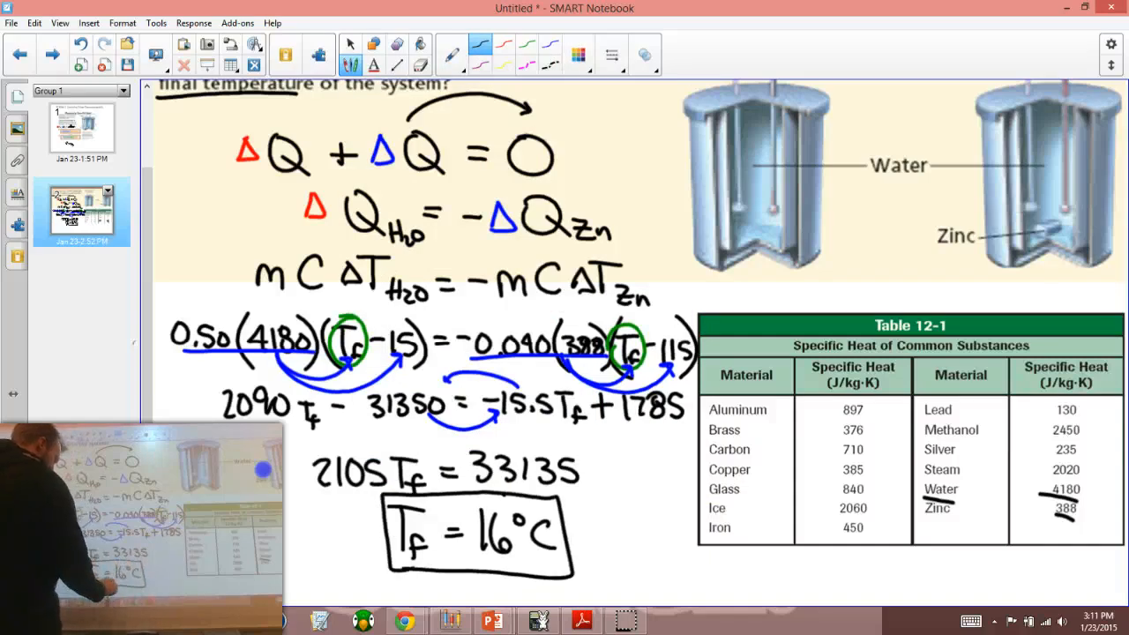
{"action": "scroll", "coordinate": [565, 353], "scroll_direction": "up", "scroll_amount": 3}
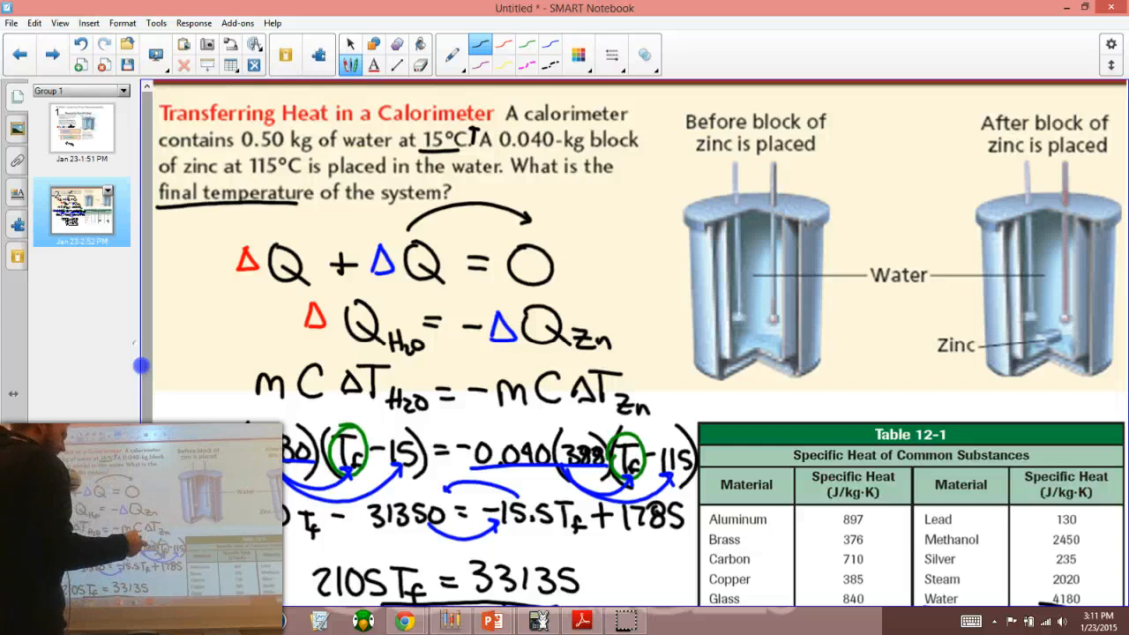
{"action": "left_click_drag", "start_coordinate": [142, 366], "coordinate": [147, 415]}
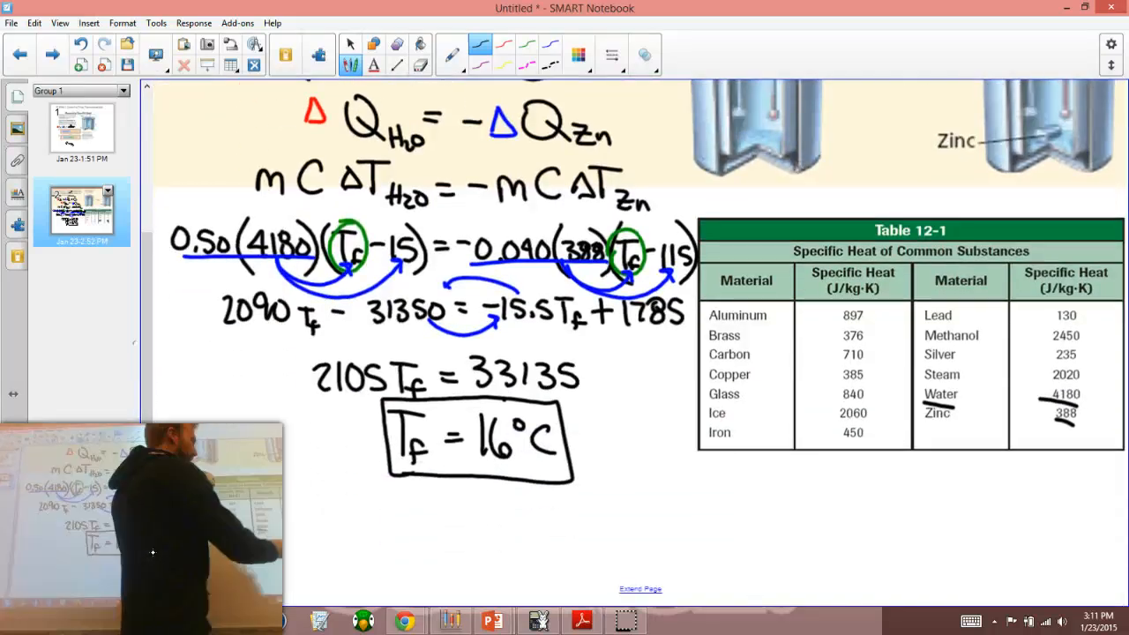
- Circle the water's 4180 with a 10x note and link 0.50 to 0.040 with green circles and an arrow
{"action": "left_click_drag", "start_coordinate": [1045, 379], "coordinate": [1049, 407]}
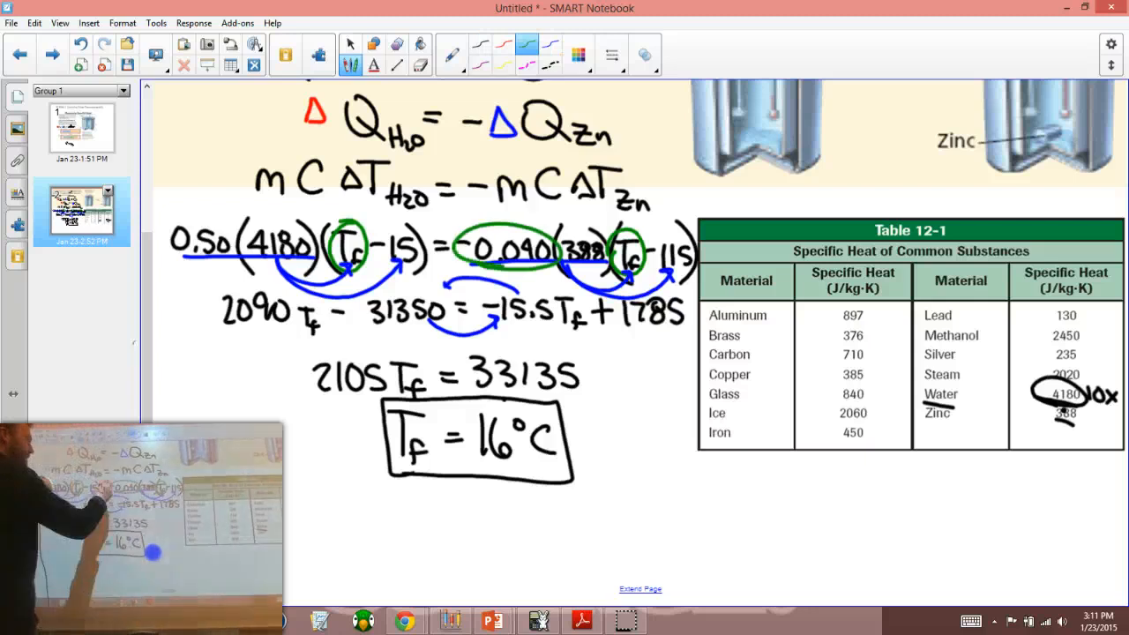
{"action": "left_click_drag", "start_coordinate": [227, 204], "coordinate": [203, 264]}
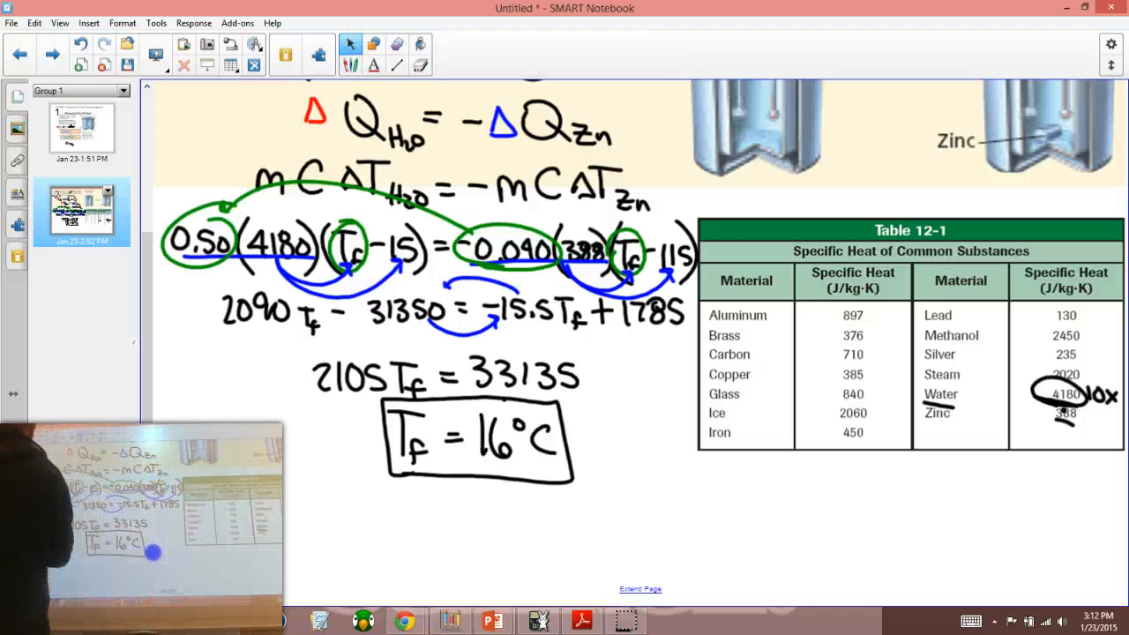
{"action": "mouse_move", "coordinate": [145, 414]}
{"action": "left_mouse_down"}
{"action": "mouse_move", "coordinate": [144, 264]}
{"action": "mouse_move", "coordinate": [146, 326]}
{"action": "left_mouse_up"}
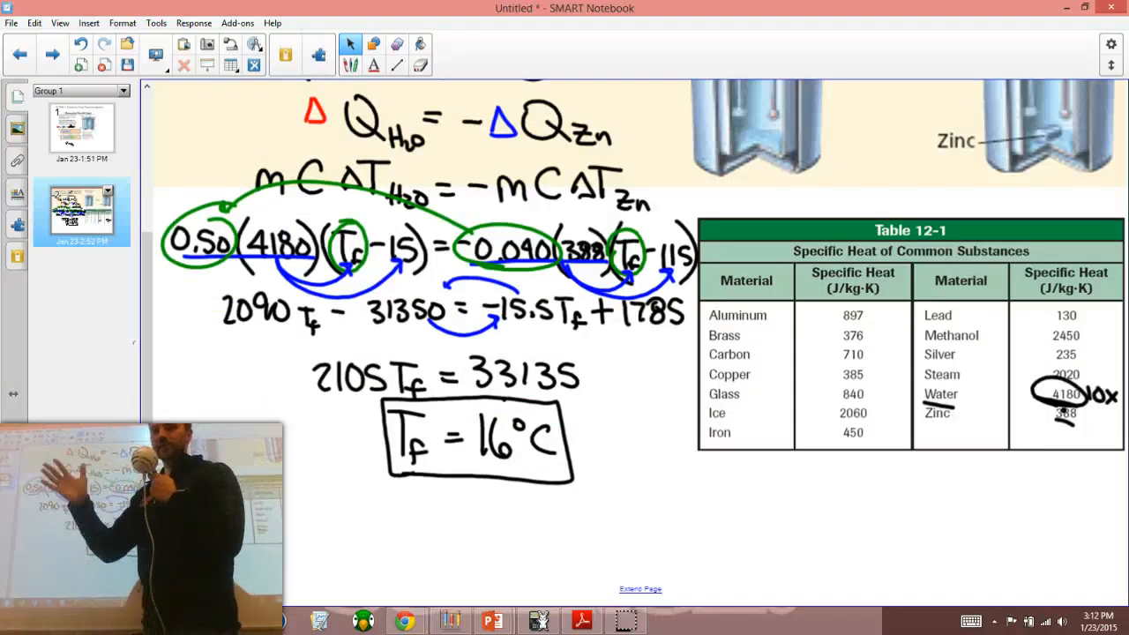
{"action": "scroll", "coordinate": [564, 353], "scroll_direction": "up", "scroll_amount": 3}
{"action": "scroll", "coordinate": [565, 353], "scroll_direction": "up", "scroll_amount": 3}
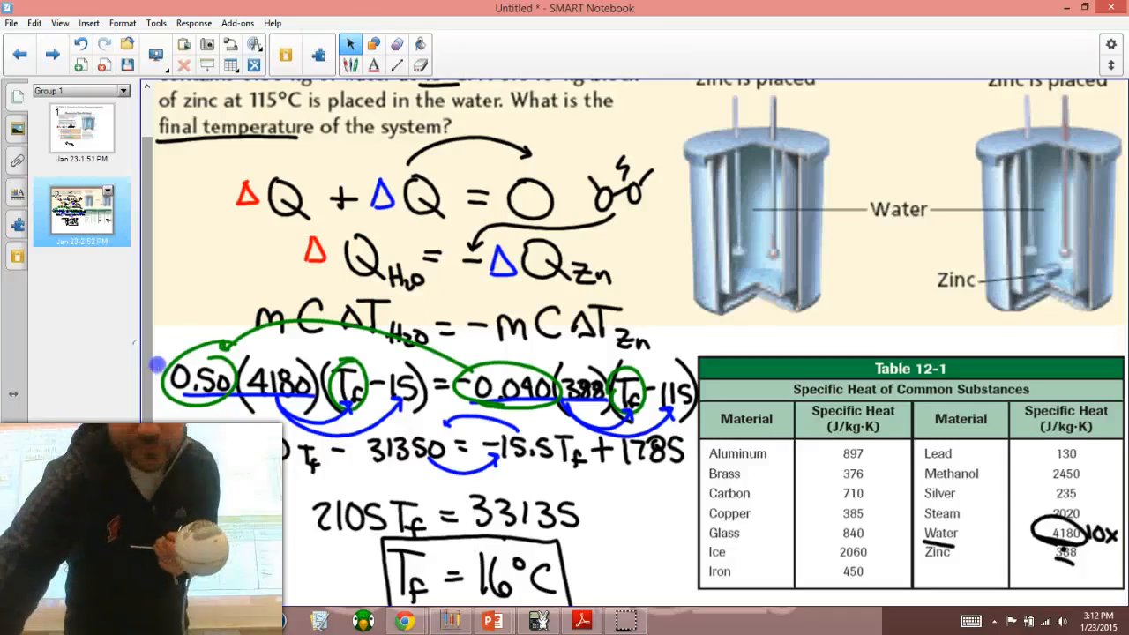
- Switch to Chrome and select the YouTube tab with the Как надуть CD диск video
{"action": "left_click", "coordinate": [626, 621]}
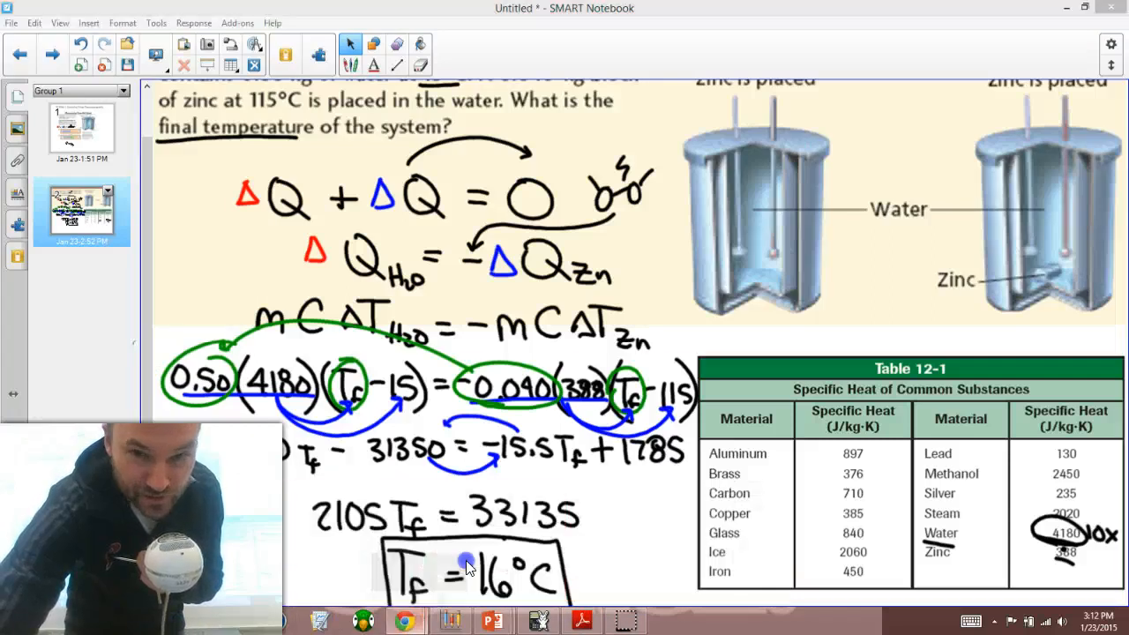
{"action": "left_click", "coordinate": [458, 551]}
{"action": "left_click", "coordinate": [819, 8]}
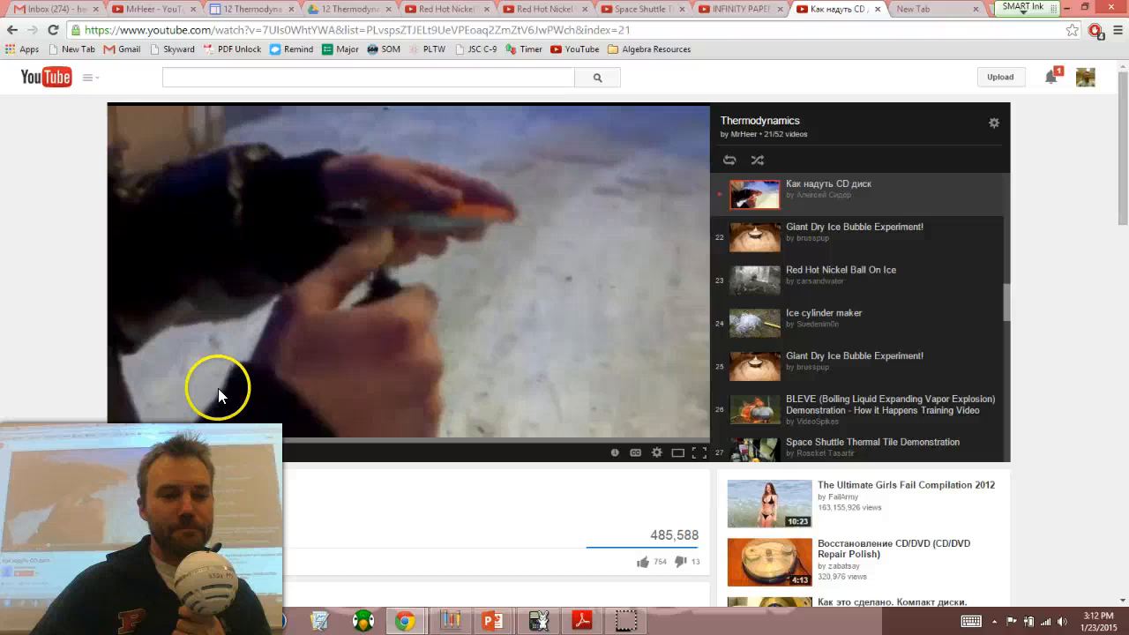
- Play the Как надуть CD диск video through to its end
{"action": "left_click", "coordinate": [154, 458]}
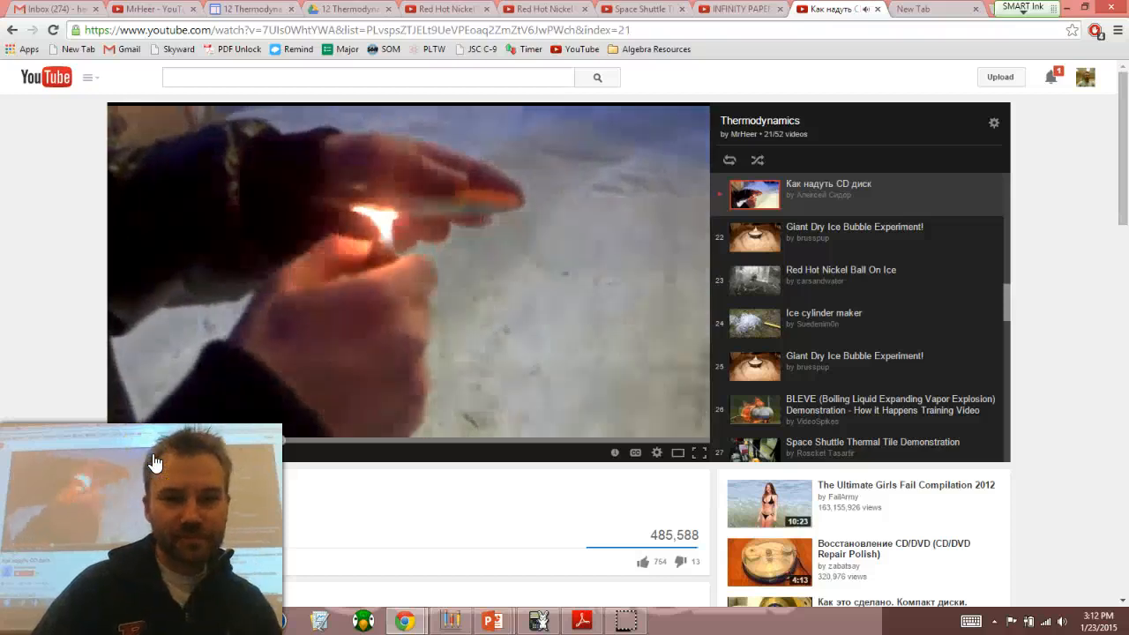